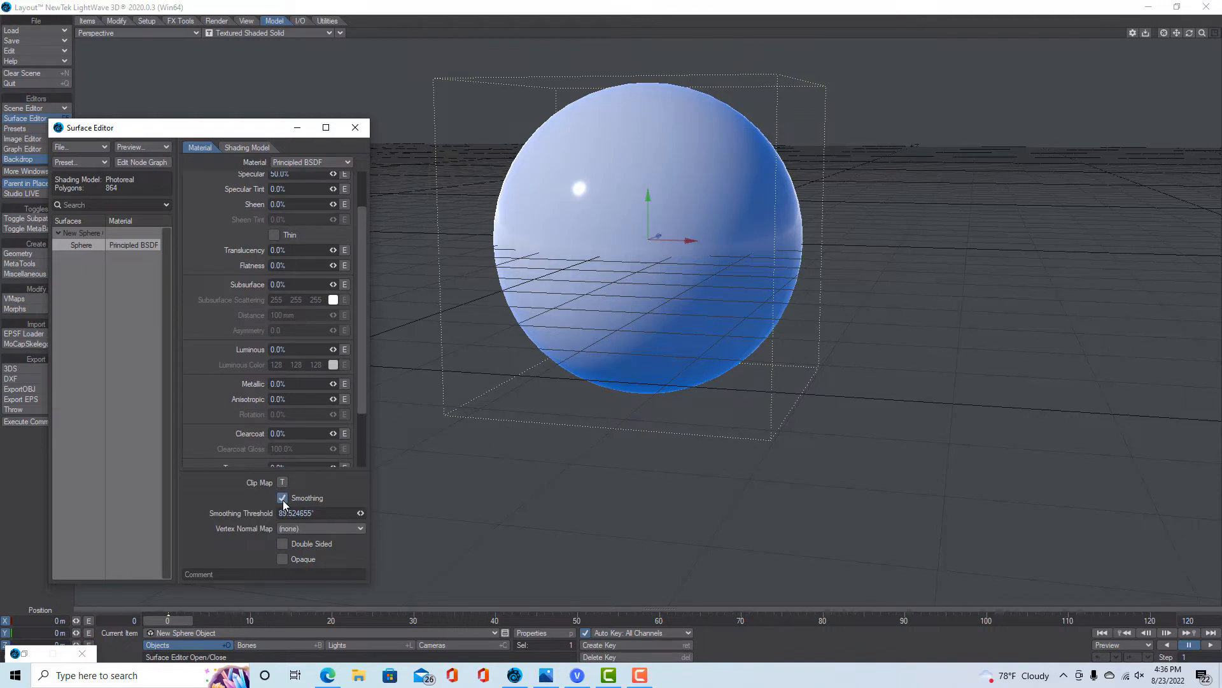
Step: Make the sphere surface double sided and give its clip map a procedural texture layer of type Spiral
click(284, 544)
click(282, 482)
click(338, 226)
click(343, 236)
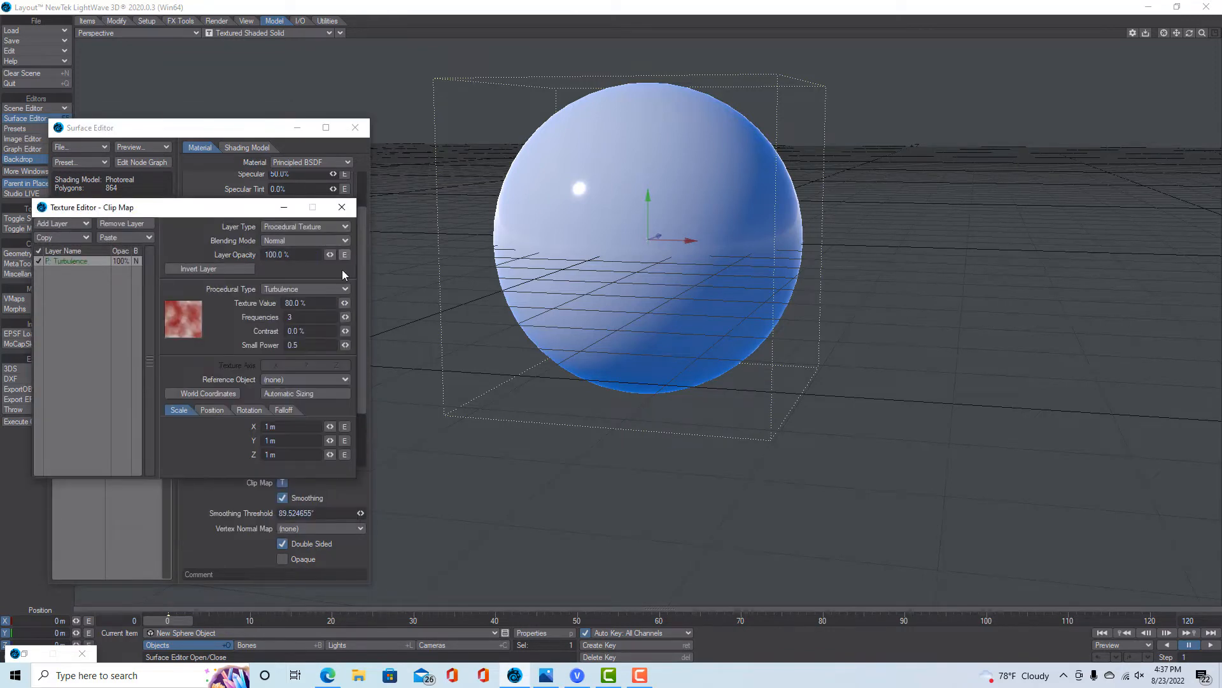
click(343, 290)
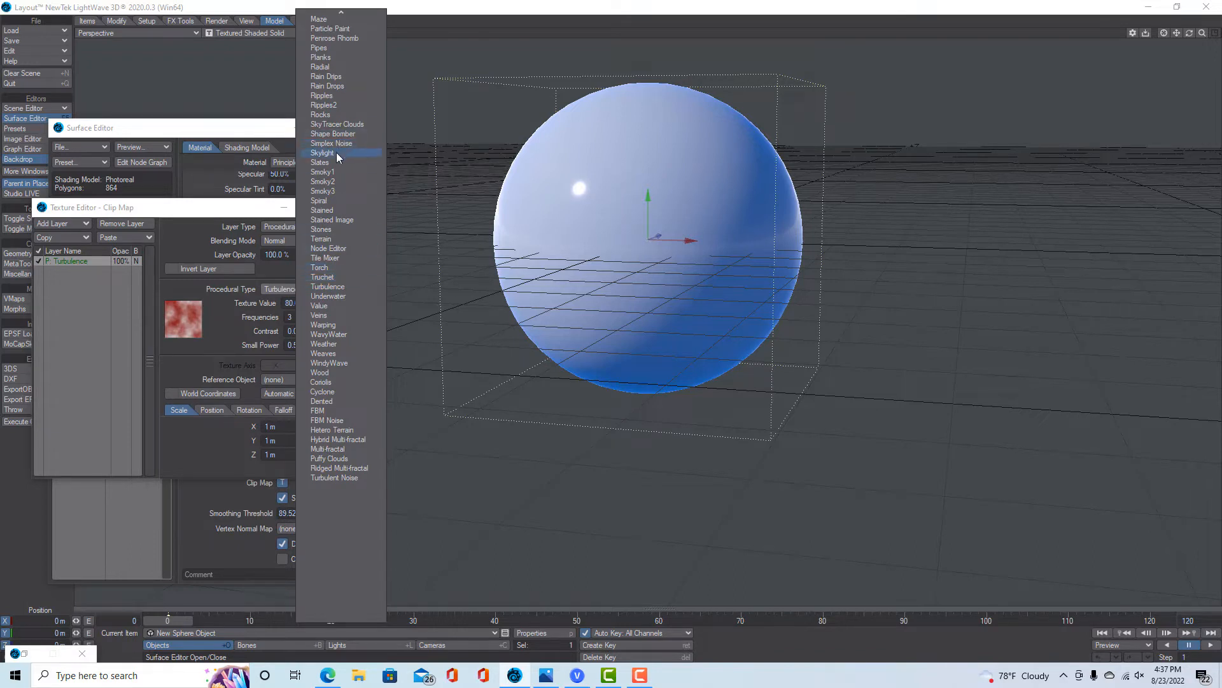
click(333, 202)
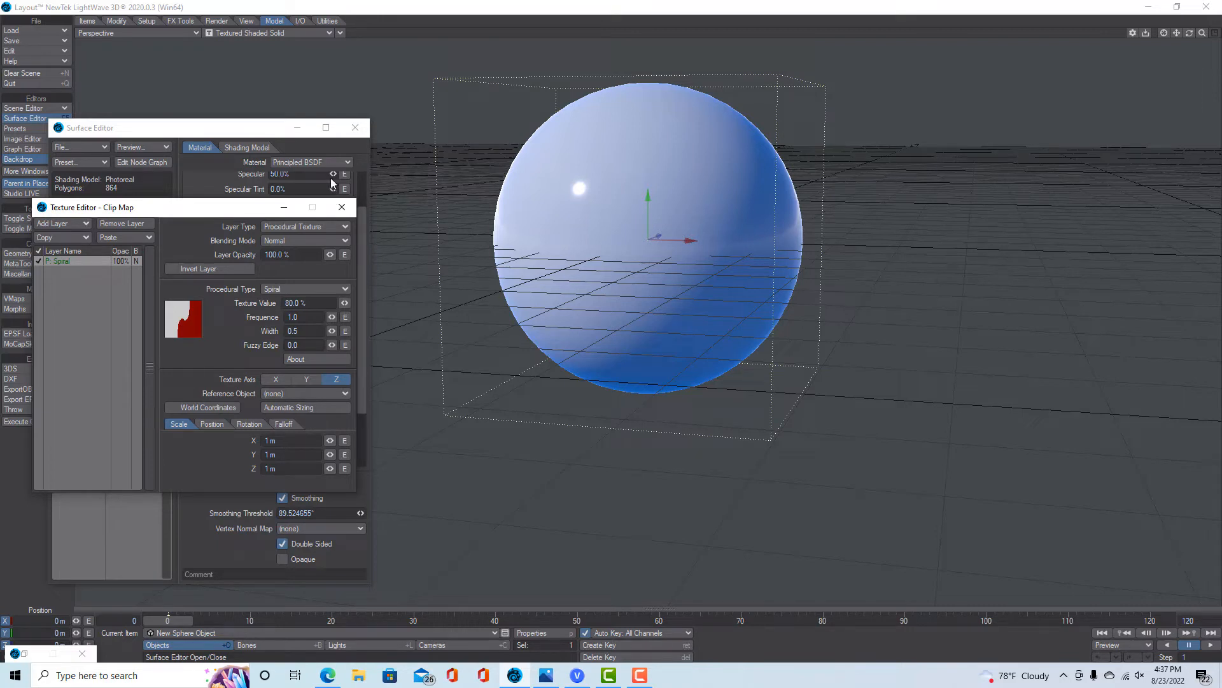
Step: Switch the perspective view to VPR rendering and raise the spiral's frequency to about 7.73
drag(255, 212, 319, 240)
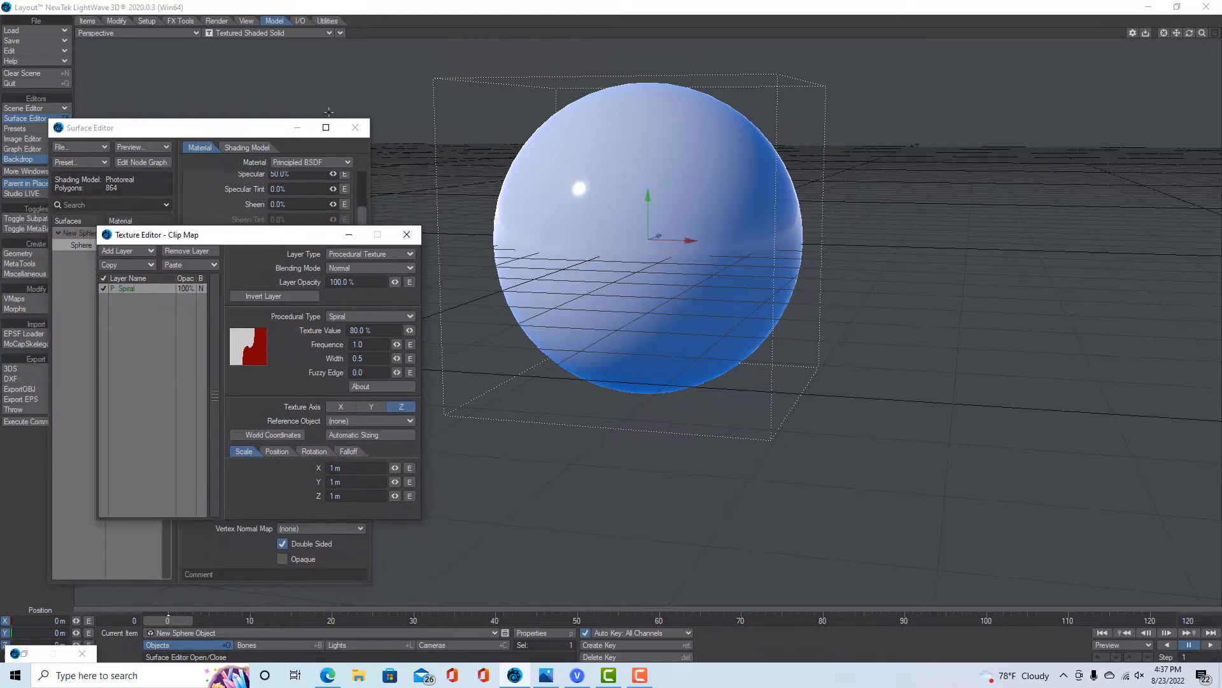
click(325, 36)
click(306, 93)
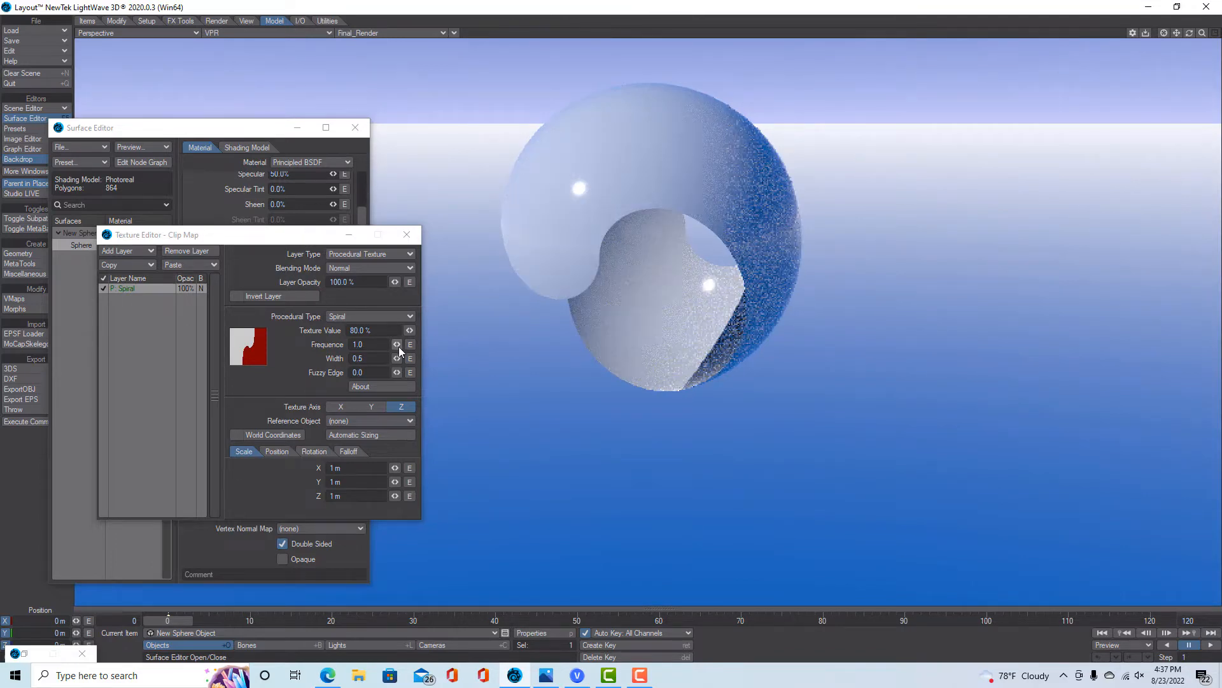
drag(397, 344, 535, 344)
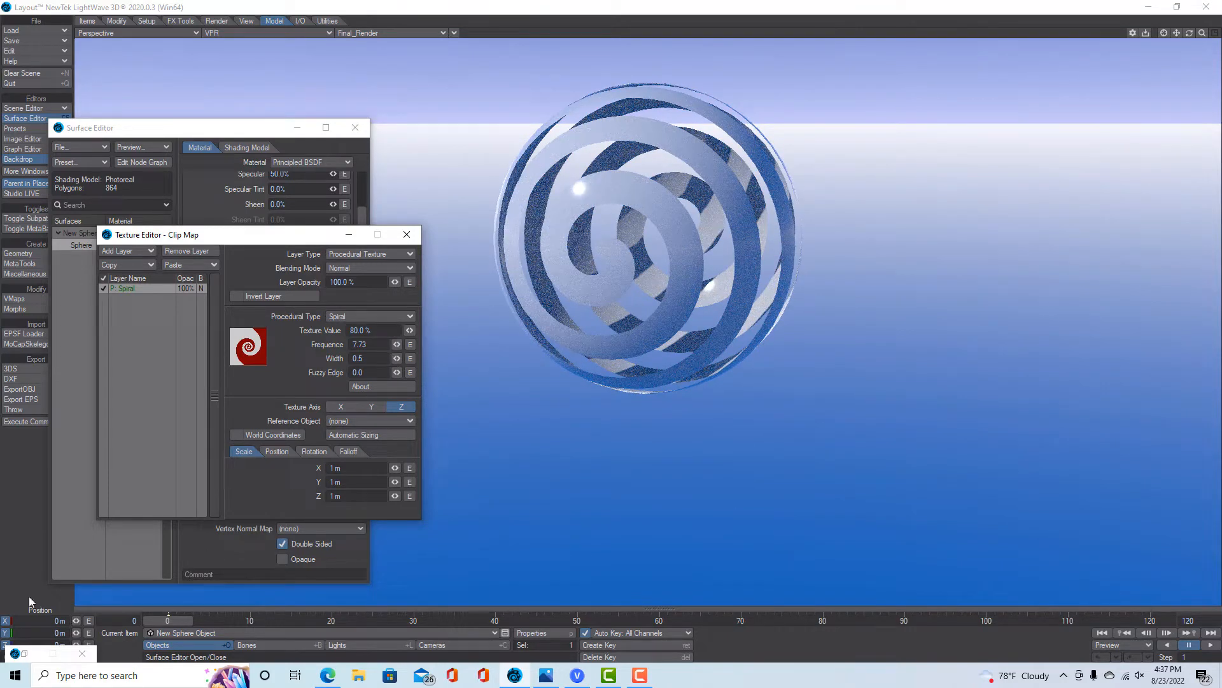
Step: Rotate the sphere object to a heading of about 33.30°
click(6, 595)
key(y)
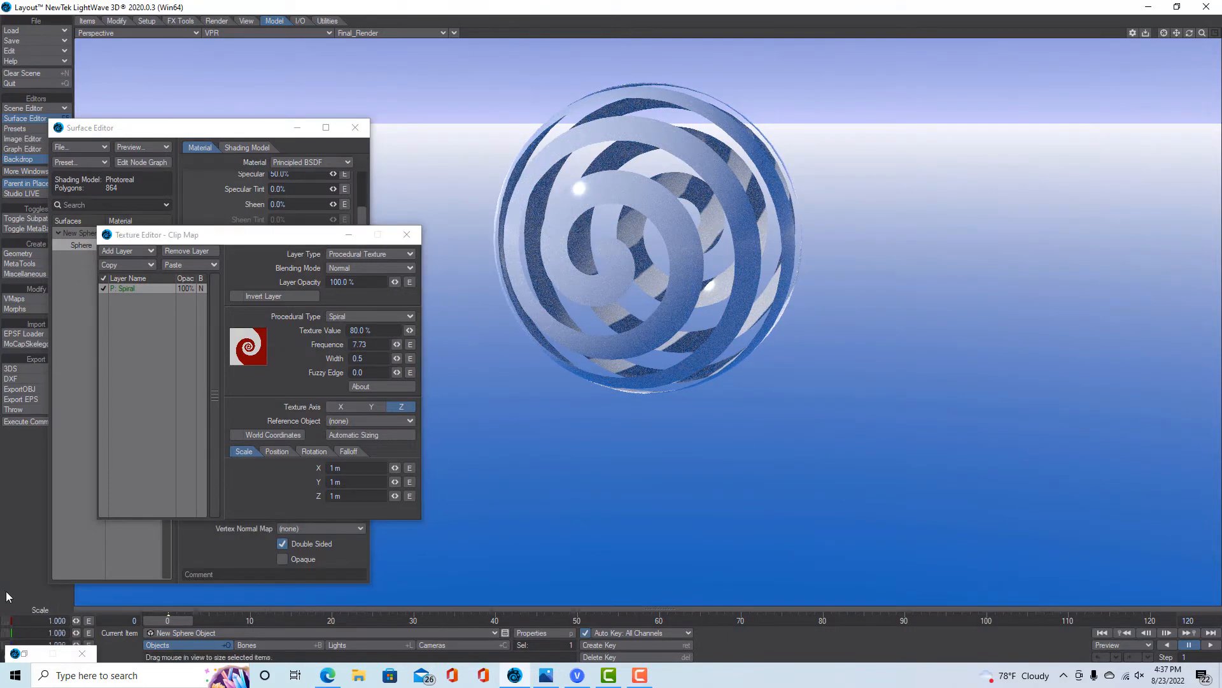
drag(75, 622, 104, 623)
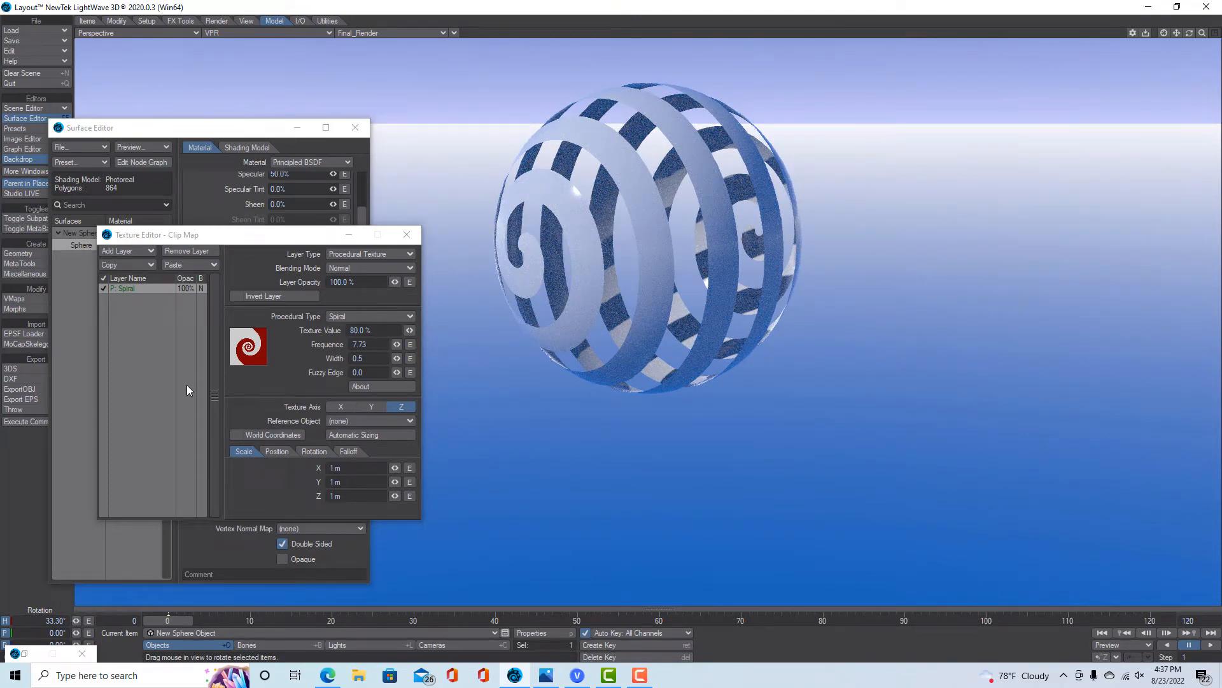
Step: Close the clip map texture settings and change the sphere surface's color to dark red (127, 0, 0)
click(406, 234)
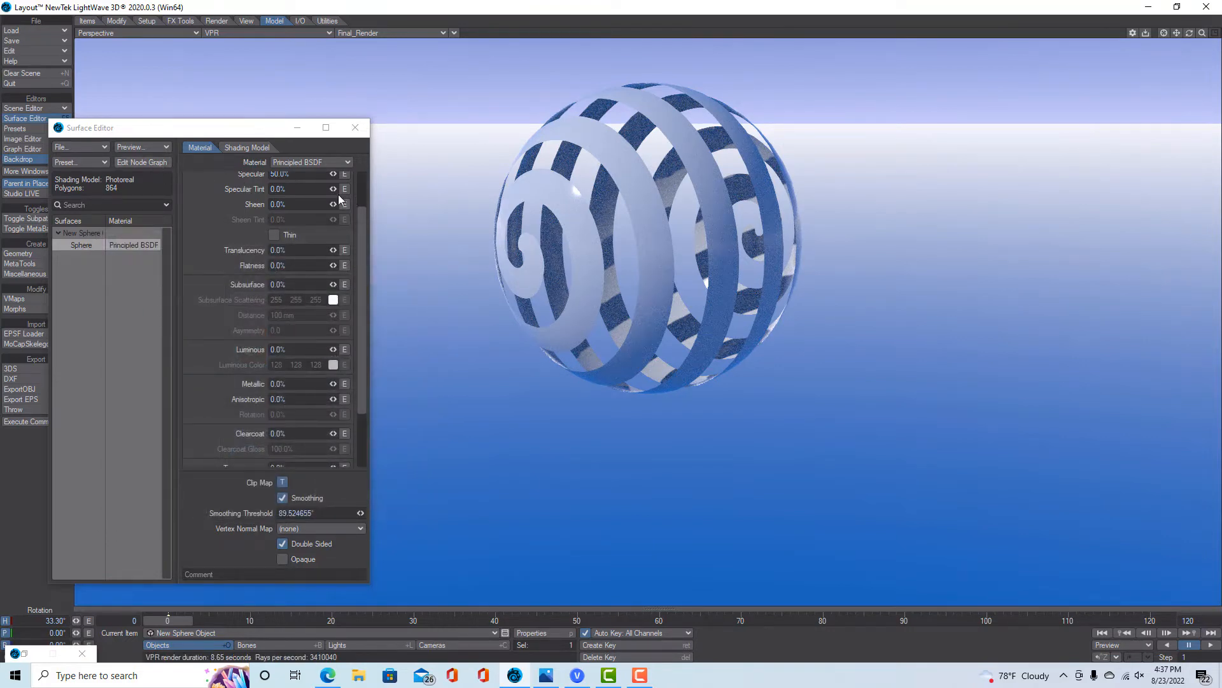
scroll(365, 267, up, 3)
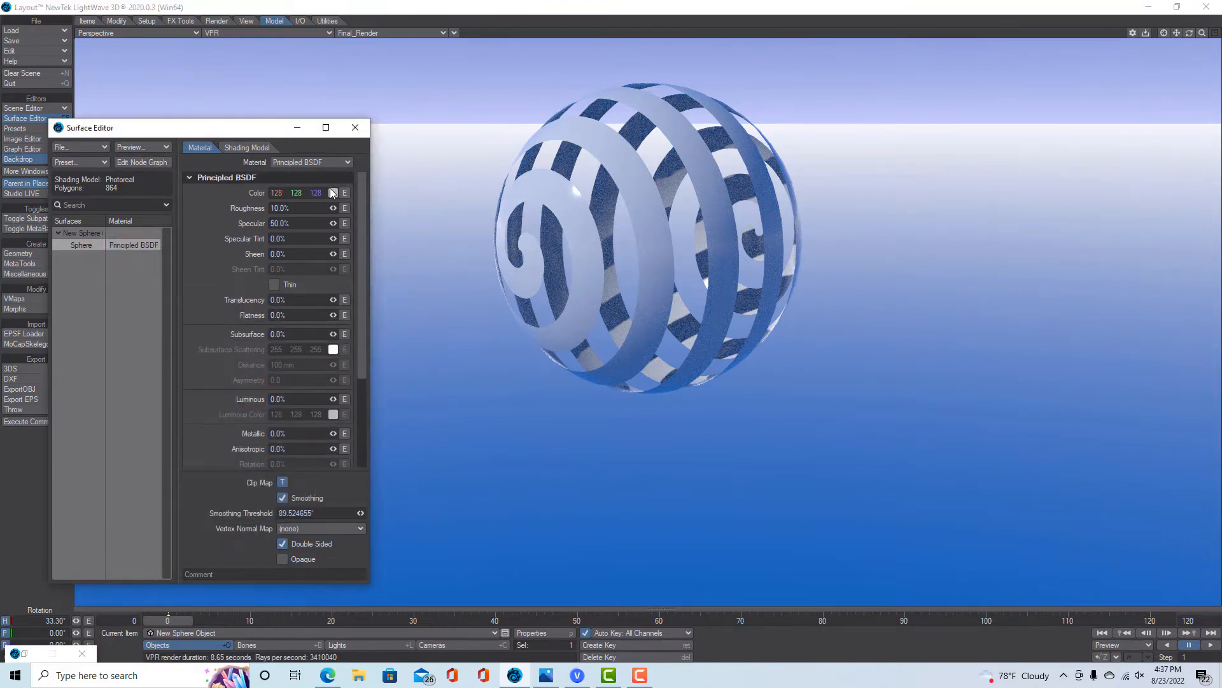
click(332, 191)
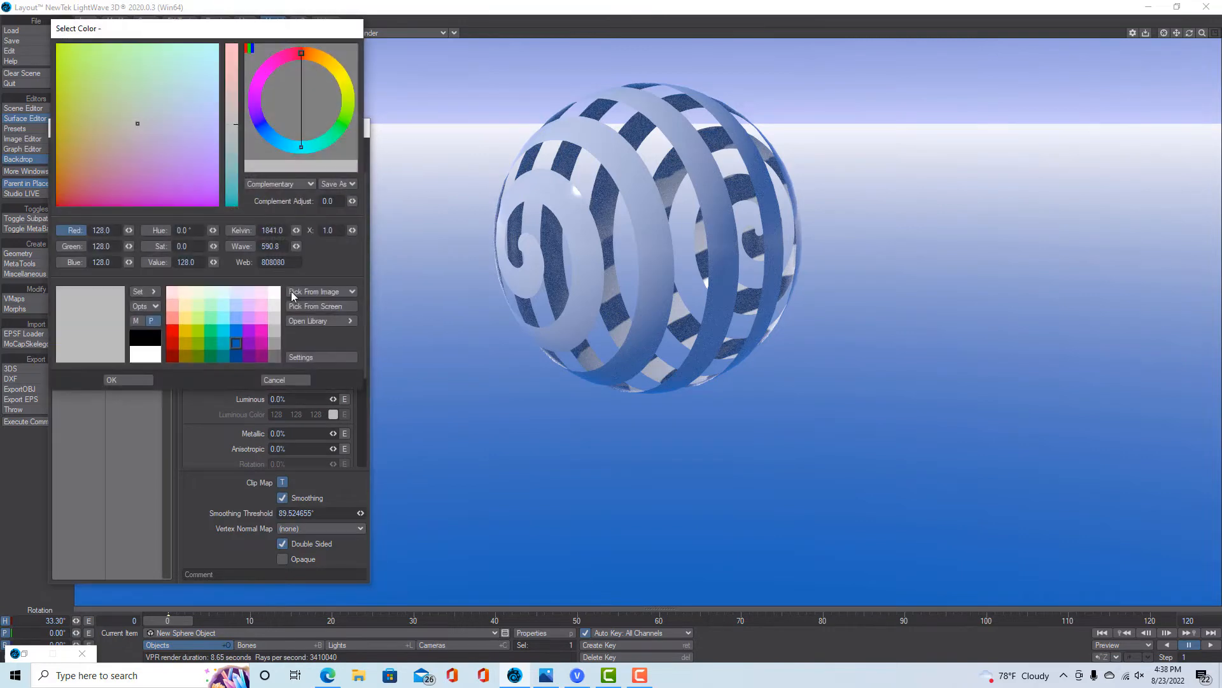
click(171, 347)
click(141, 380)
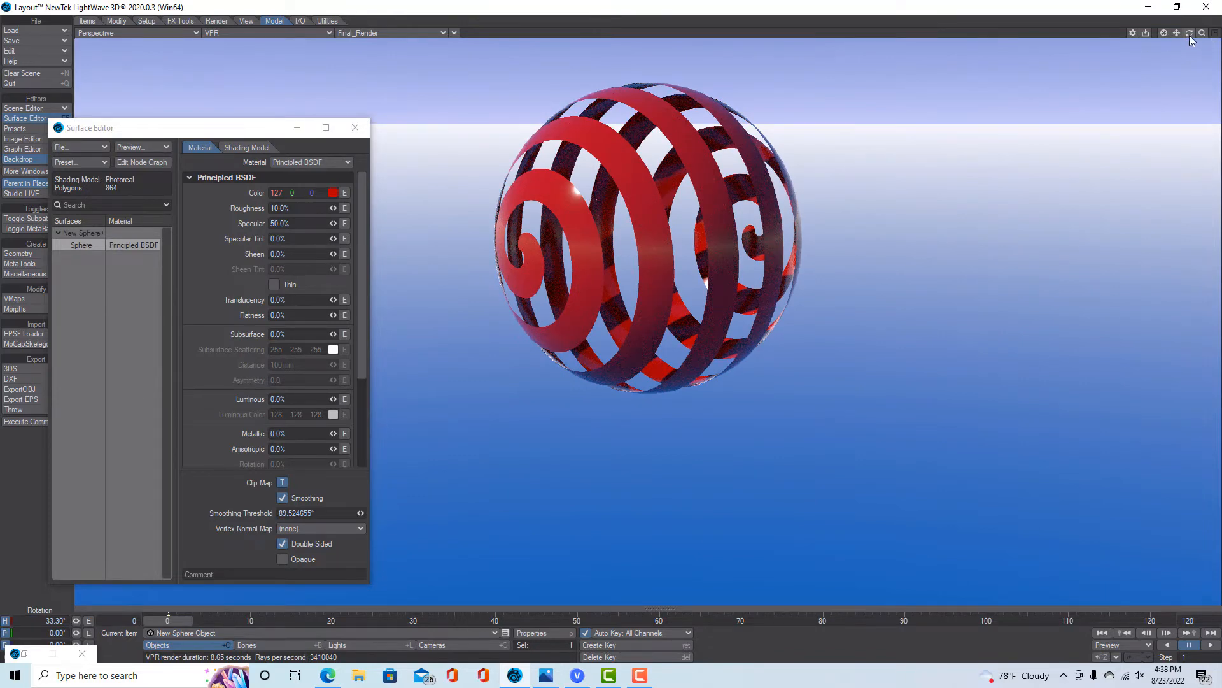
Step: Reopen the sphere's clip map texture settings and extend the scene's last frame to 240
drag(1190, 39, 1161, 55)
drag(360, 277, 367, 387)
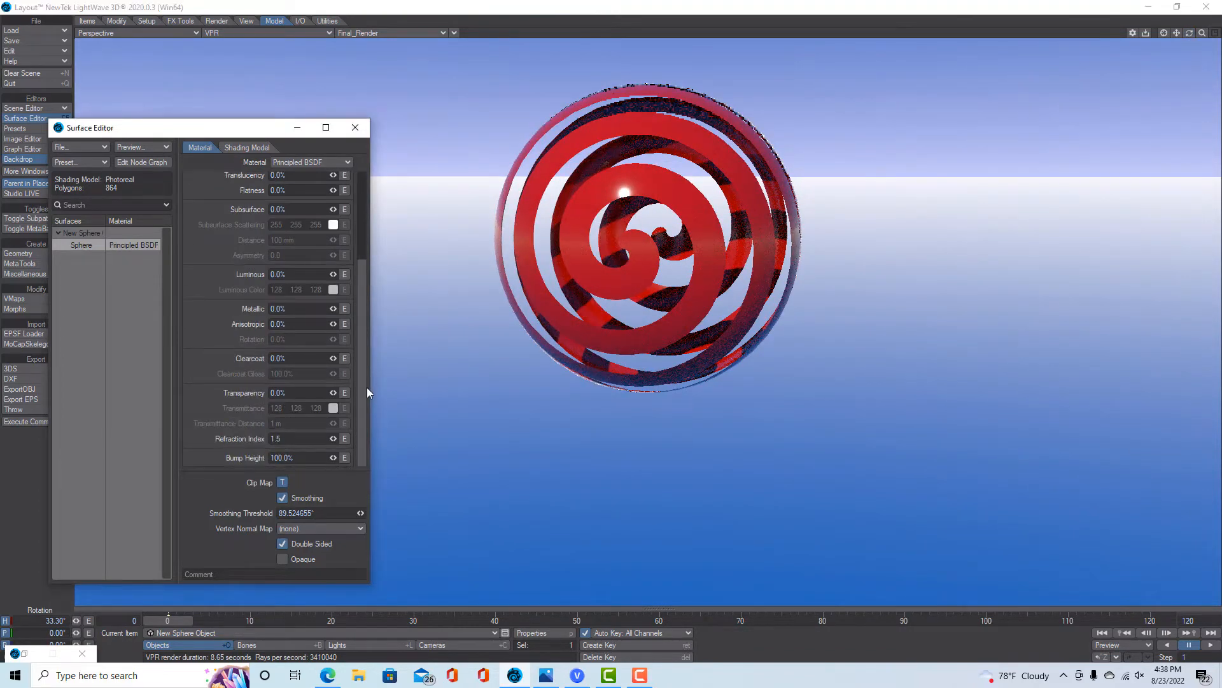
click(282, 482)
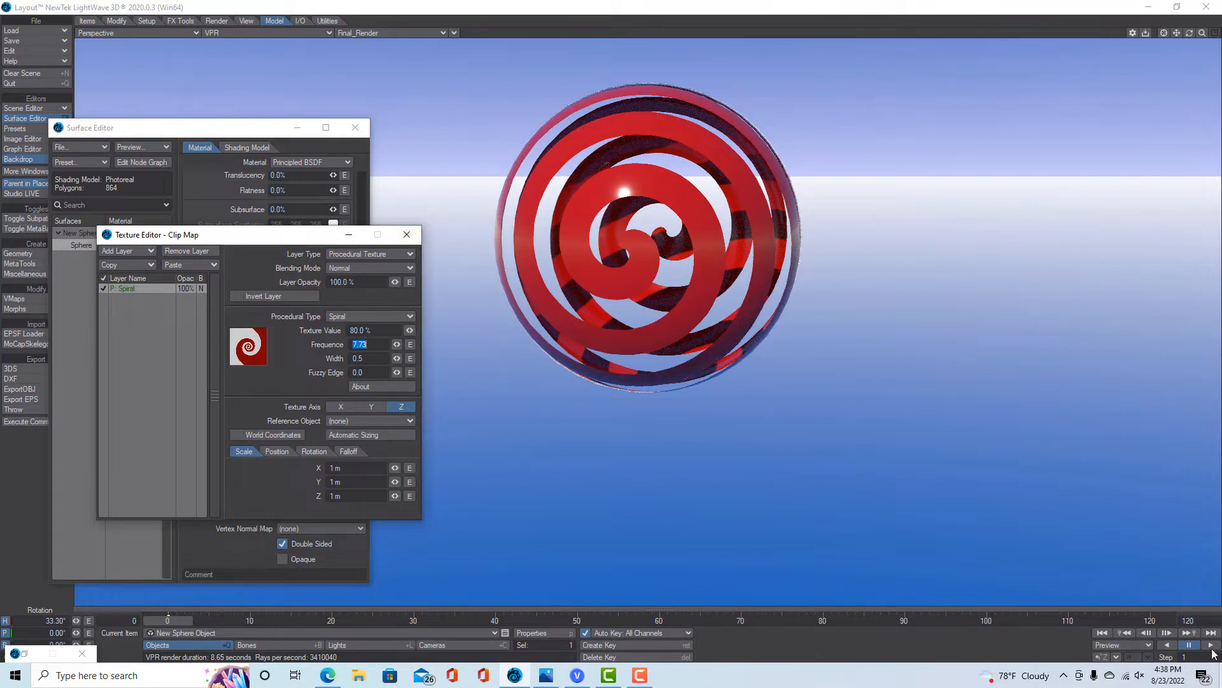
click(1212, 619)
click(1212, 619)
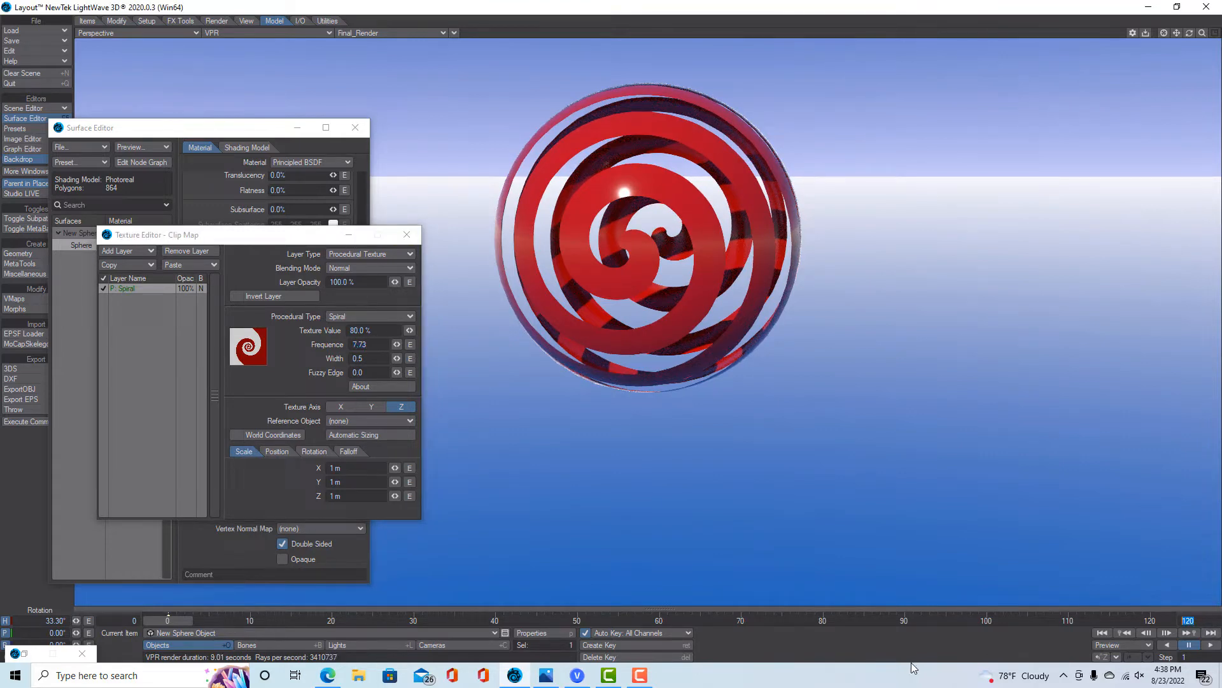
text(240)
key(Return)
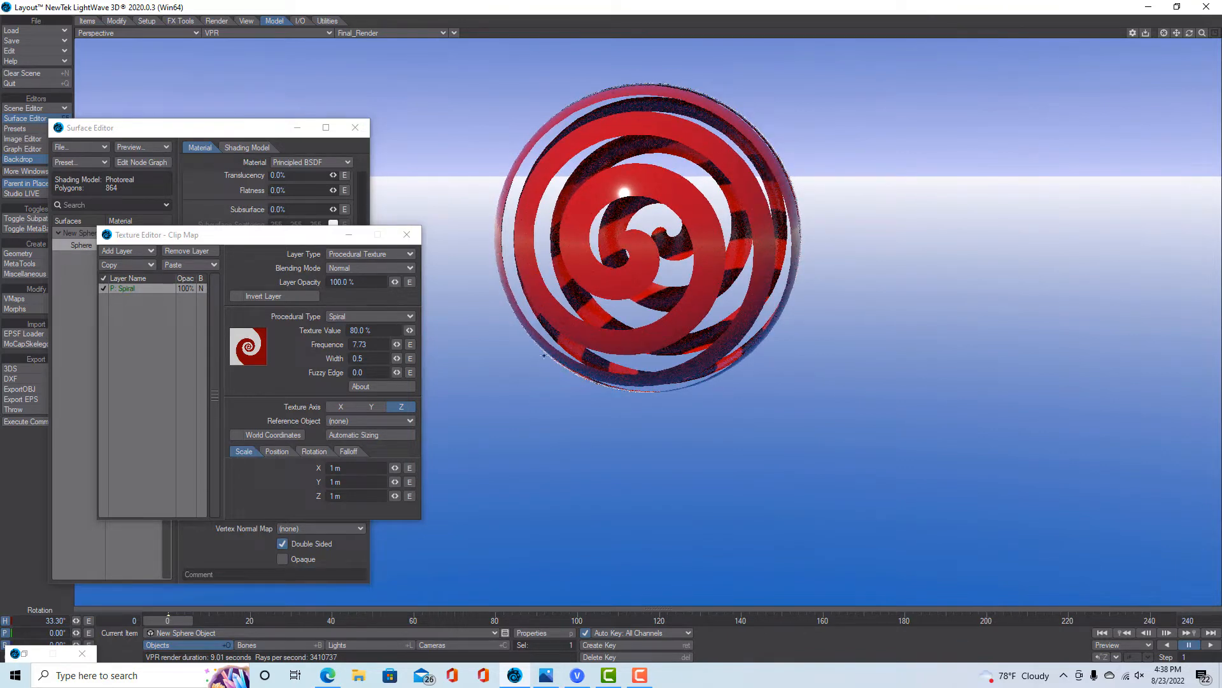
Step: Set the spiral's texture value to 100% and its fuzzy edge to about 0.0523
drag(409, 330, 423, 329)
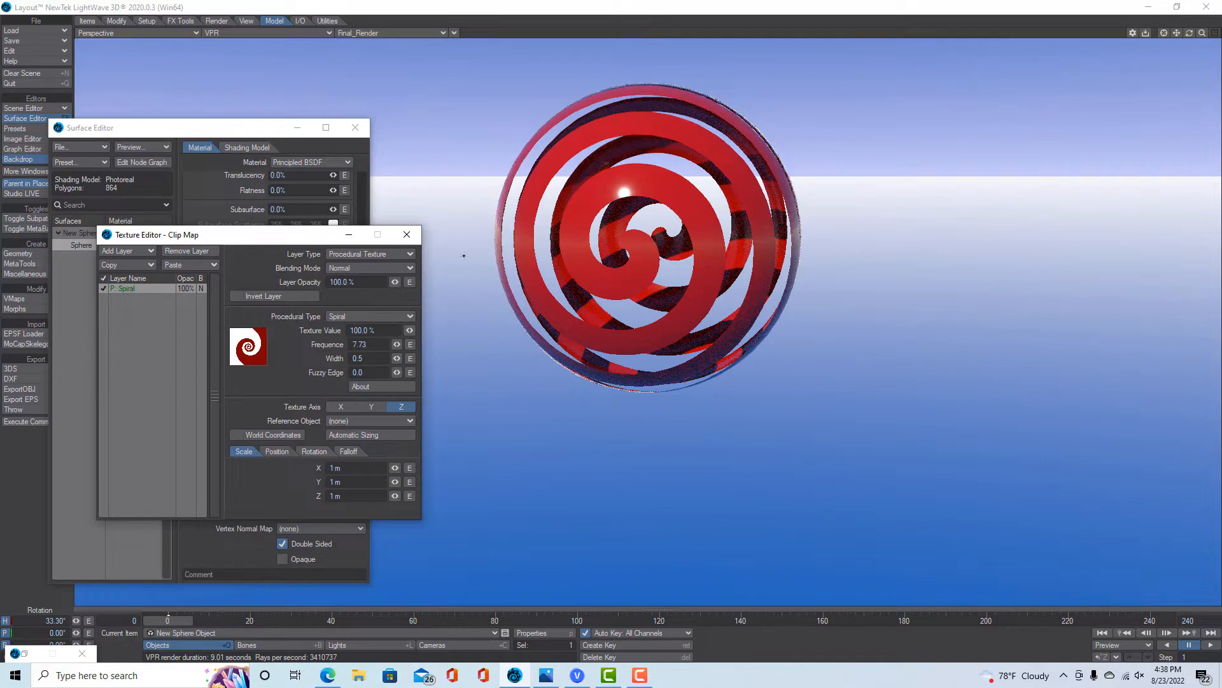
drag(396, 372, 396, 373)
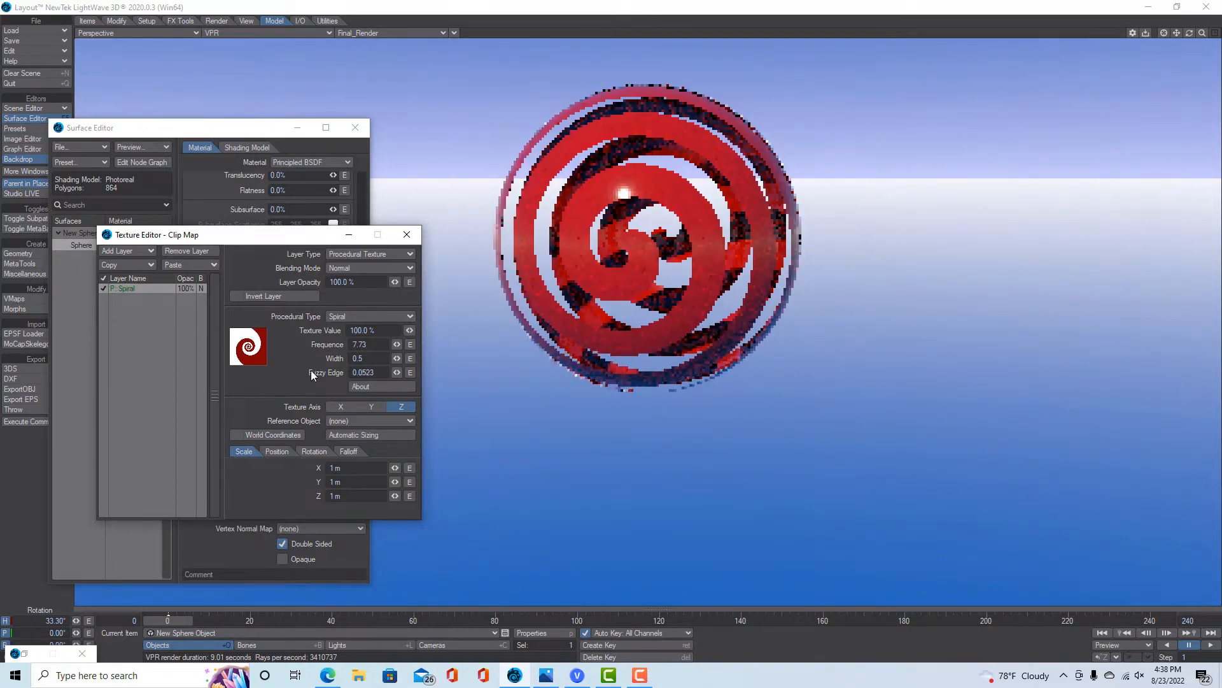
Step: Create an envelope for the spiral's frequency and set its key at frame 0 to a value of 0
click(410, 344)
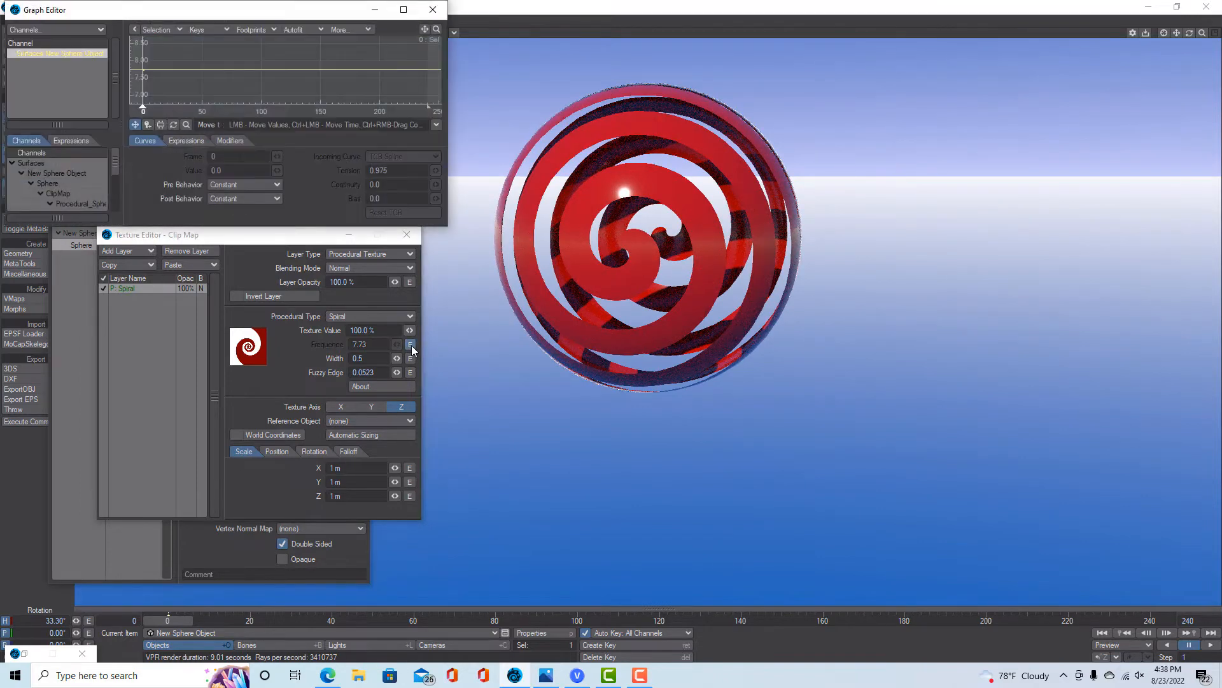
click(404, 10)
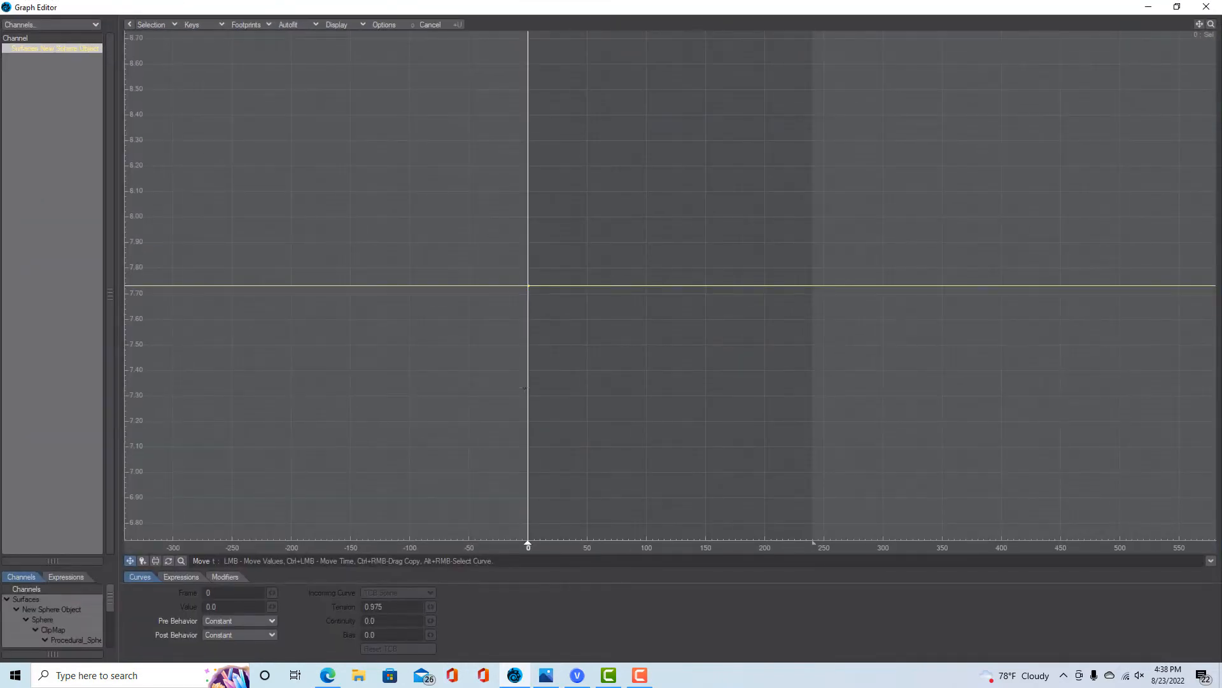
click(528, 285)
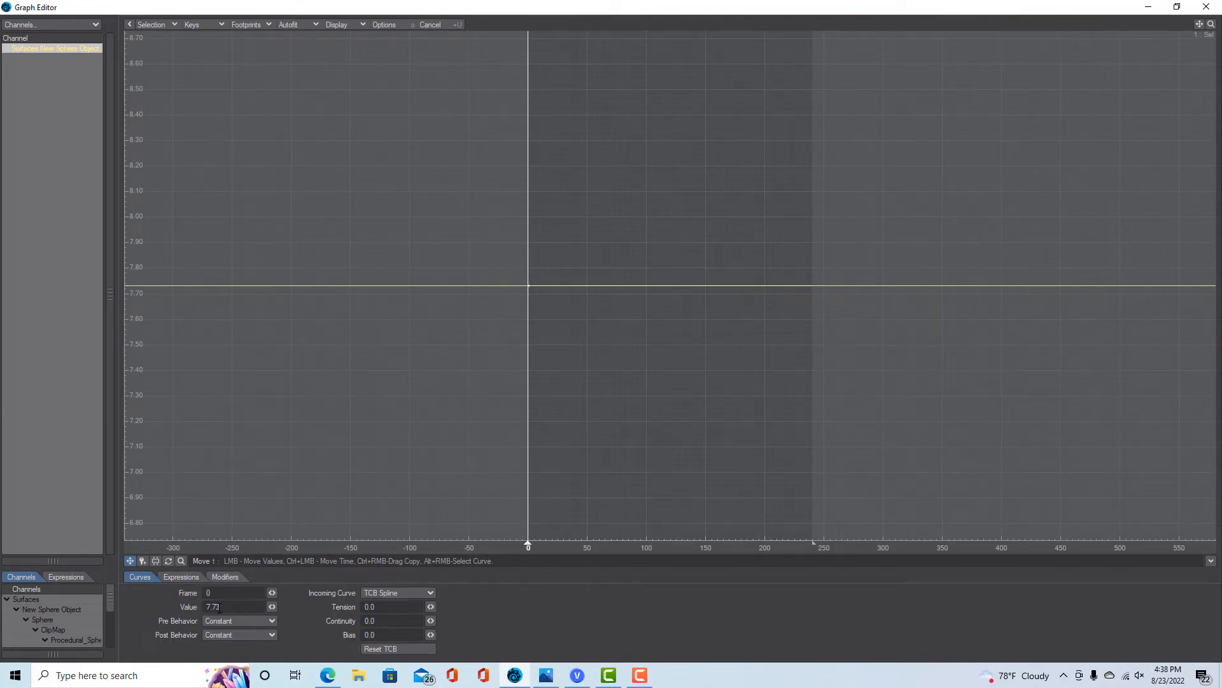
click(229, 607)
text(0)
key(Return)
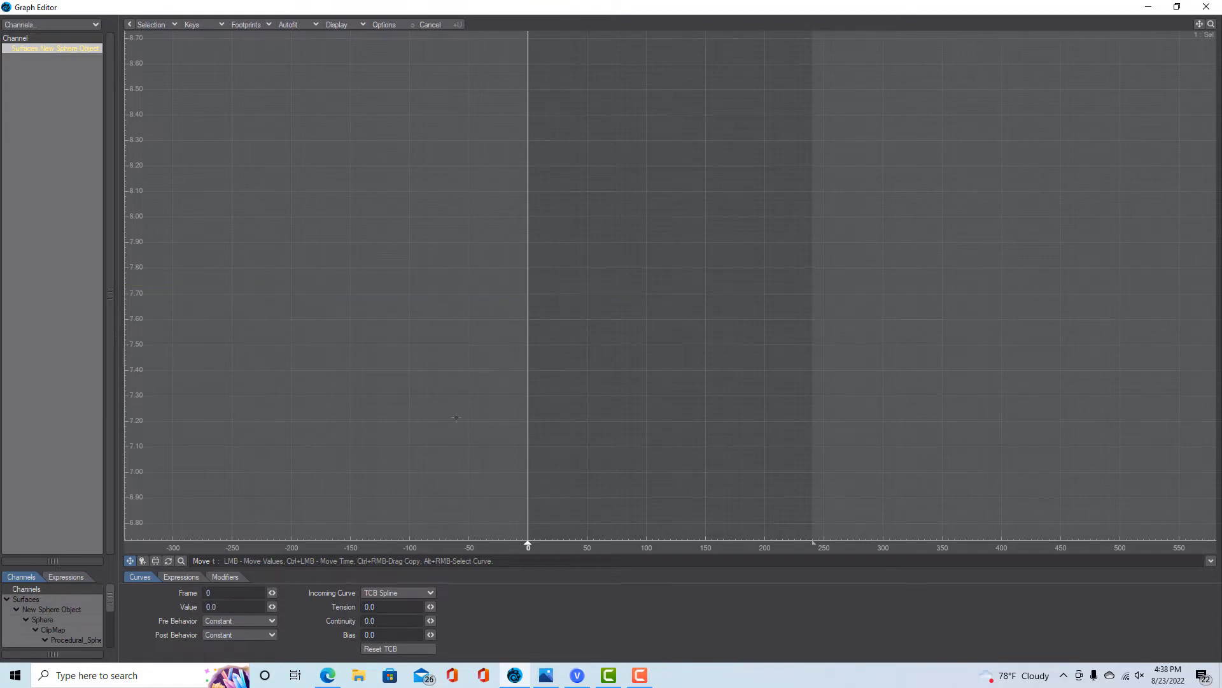
Step: Add a key at frame 240 to the frequency curve with a value of about 9.47
click(143, 561)
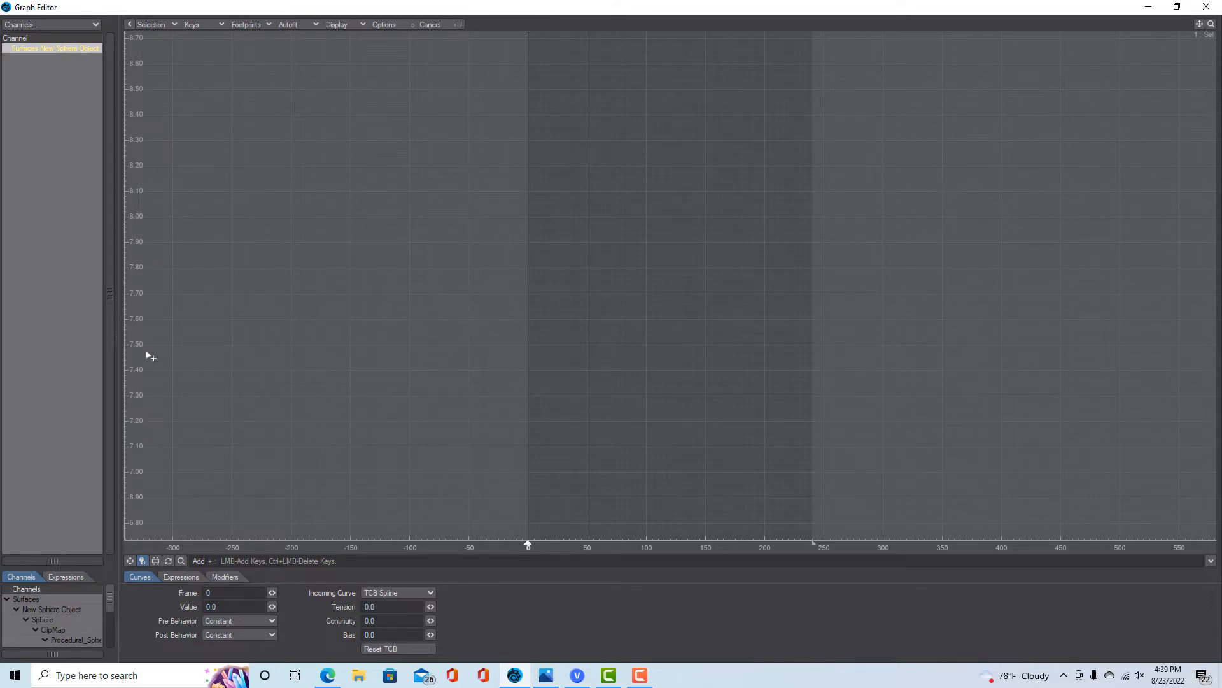
key(a)
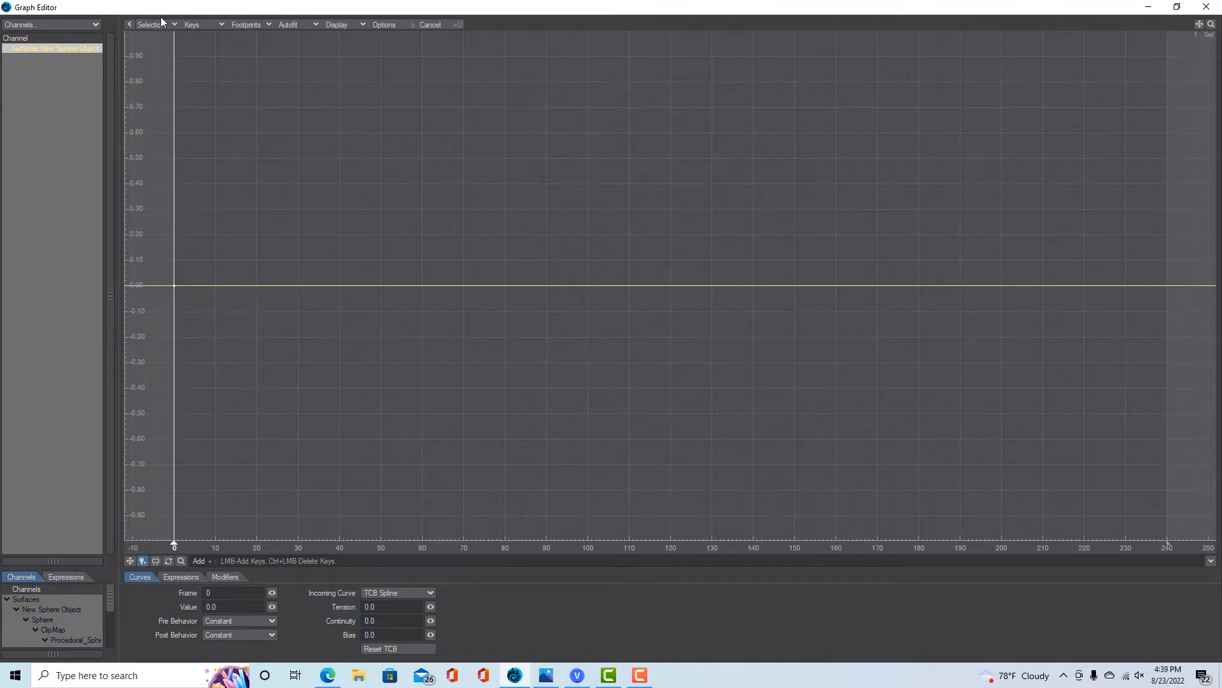
mouse_move(1213, 29)
mouse_down()
mouse_move(1195, 144)
mouse_move(1197, 32)
mouse_up()
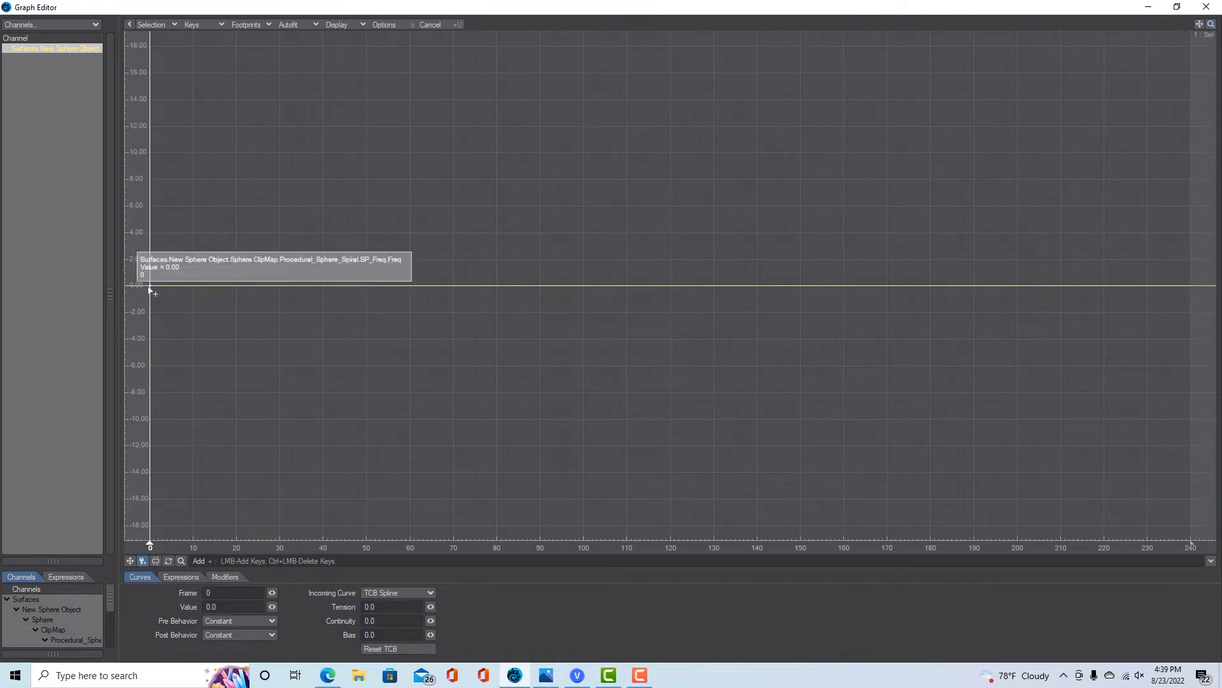
click(1191, 159)
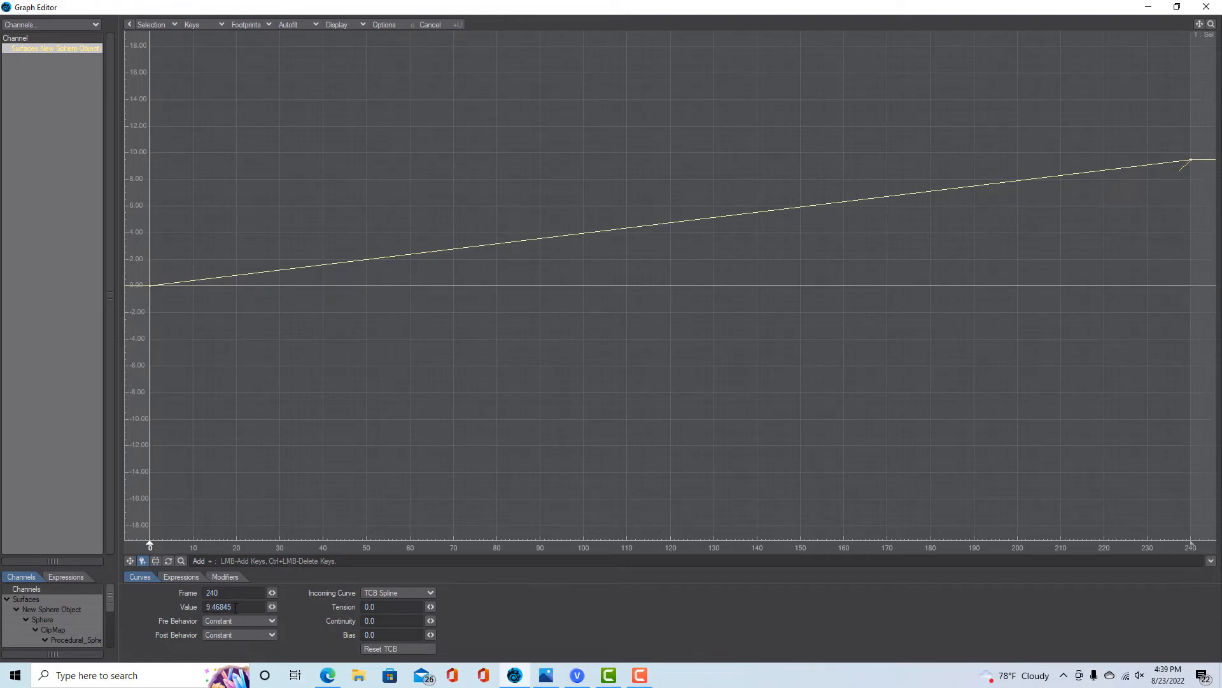
Step: Ease the frequency curve with tension 1.0 on the frame 240 key and about 0.815 on the frame 0 key
click(130, 561)
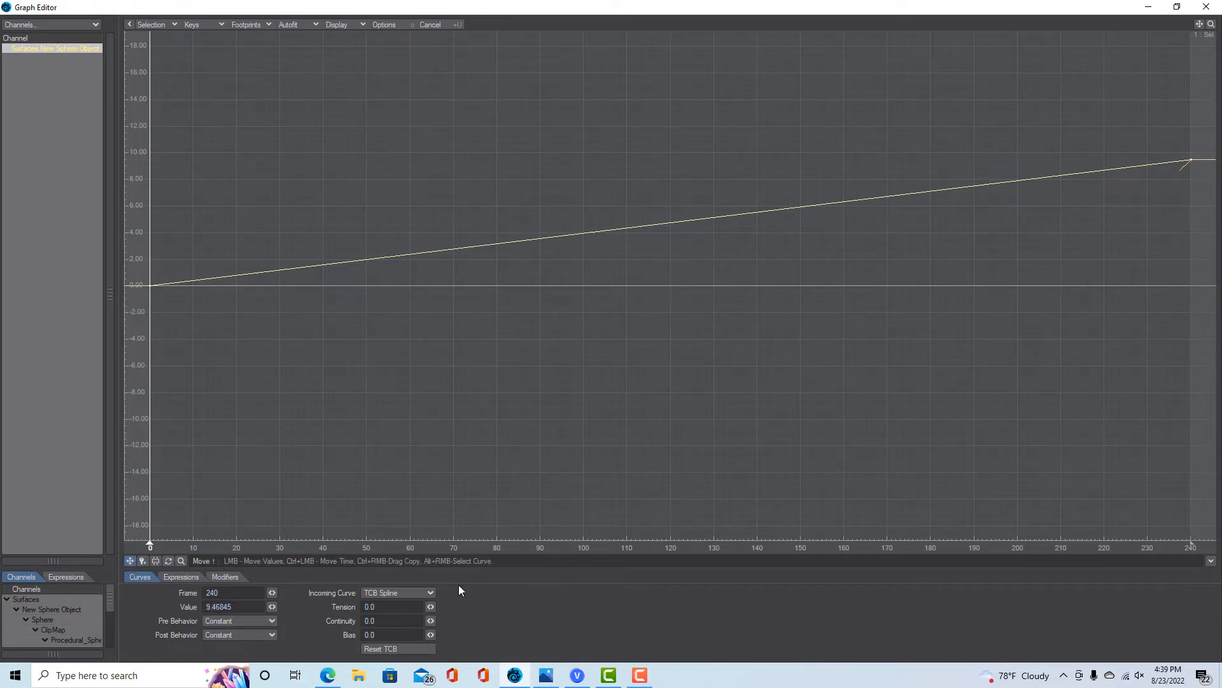
mouse_move(430, 606)
mouse_down()
mouse_move(408, 606)
mouse_move(439, 606)
mouse_up()
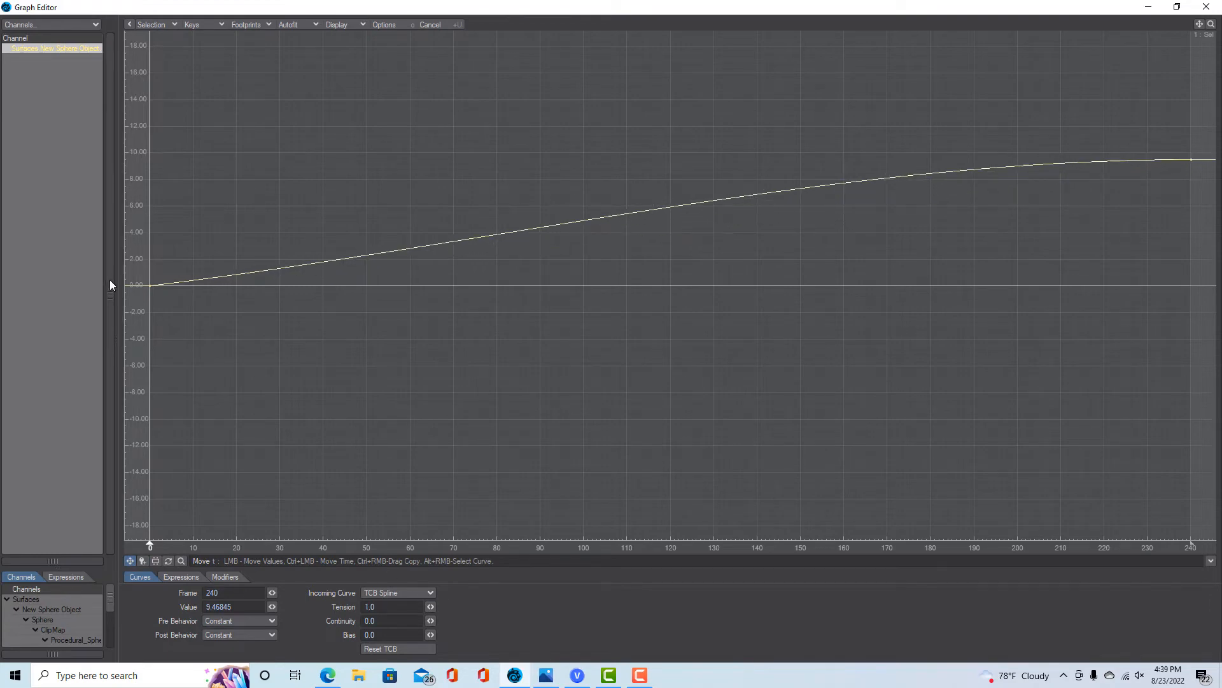
right_click(148, 286)
click(170, 287)
click(151, 285)
drag(429, 611, 430, 546)
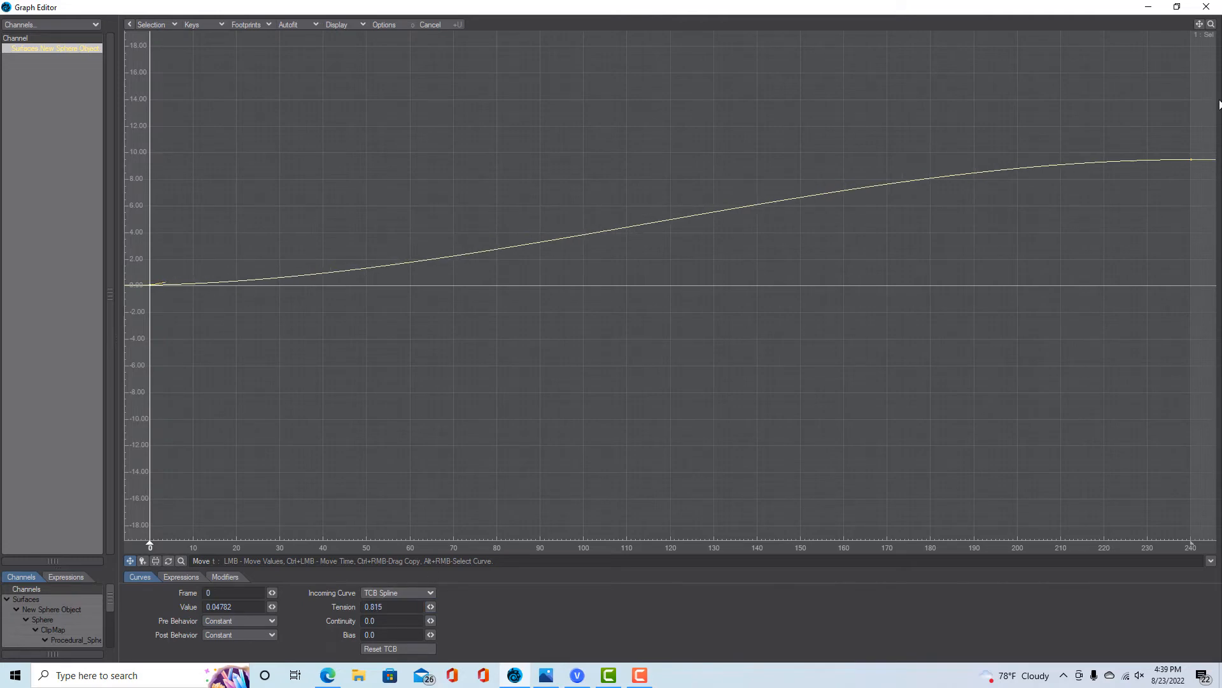
Step: Put away the graph, texture and surface editors and play the spiral animation, pausing at frame 153
click(1149, 6)
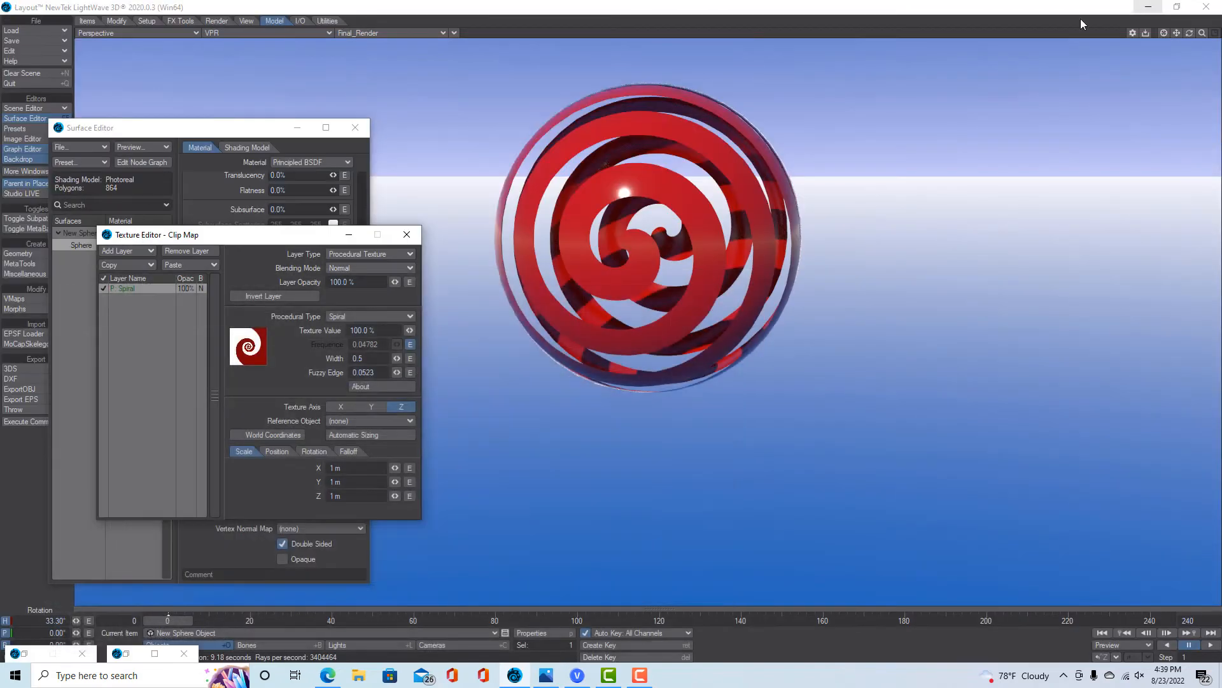
click(407, 235)
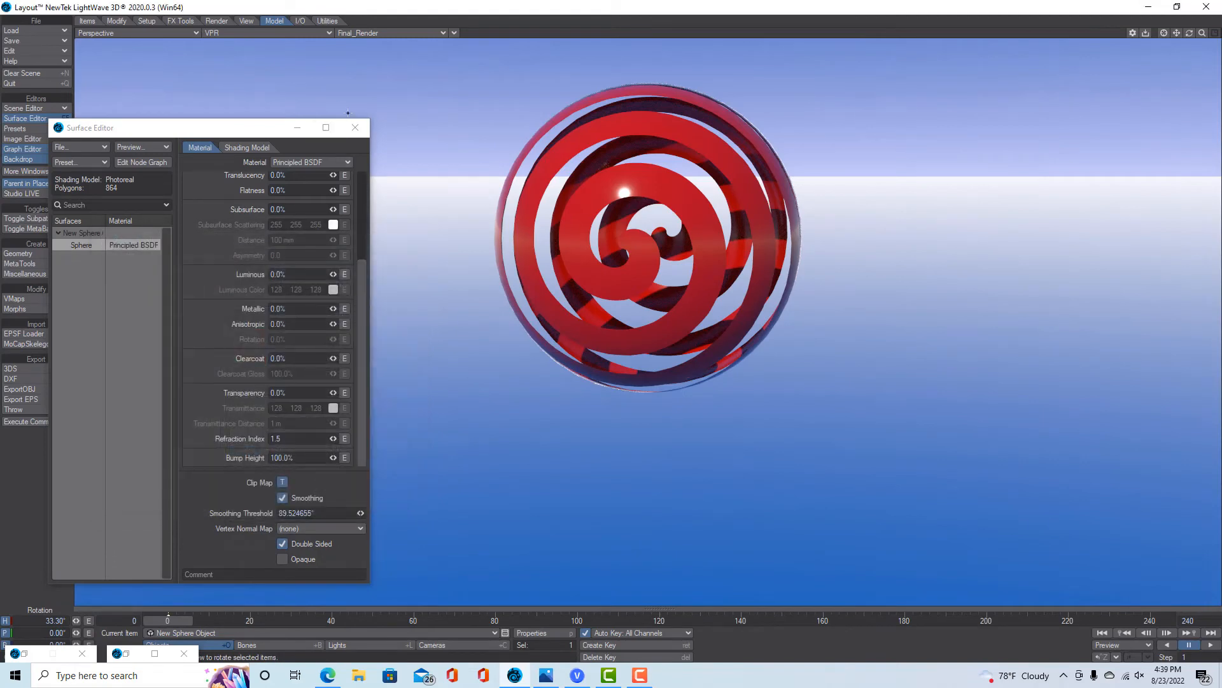
click(356, 127)
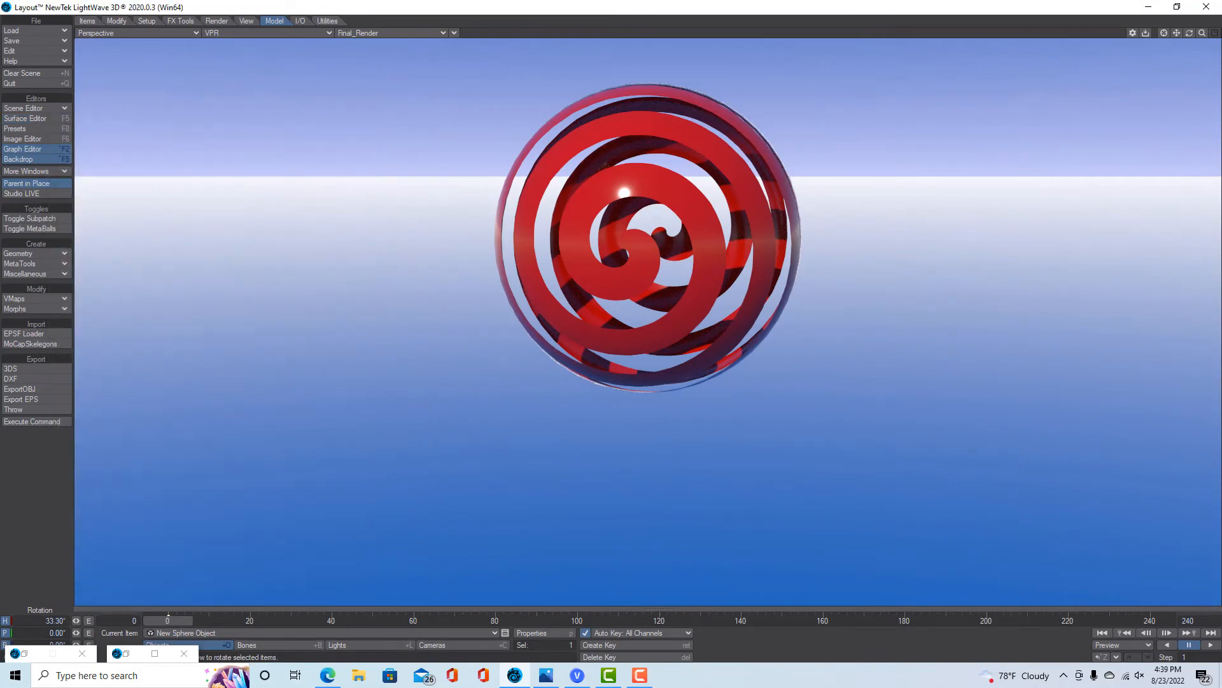
click(1211, 644)
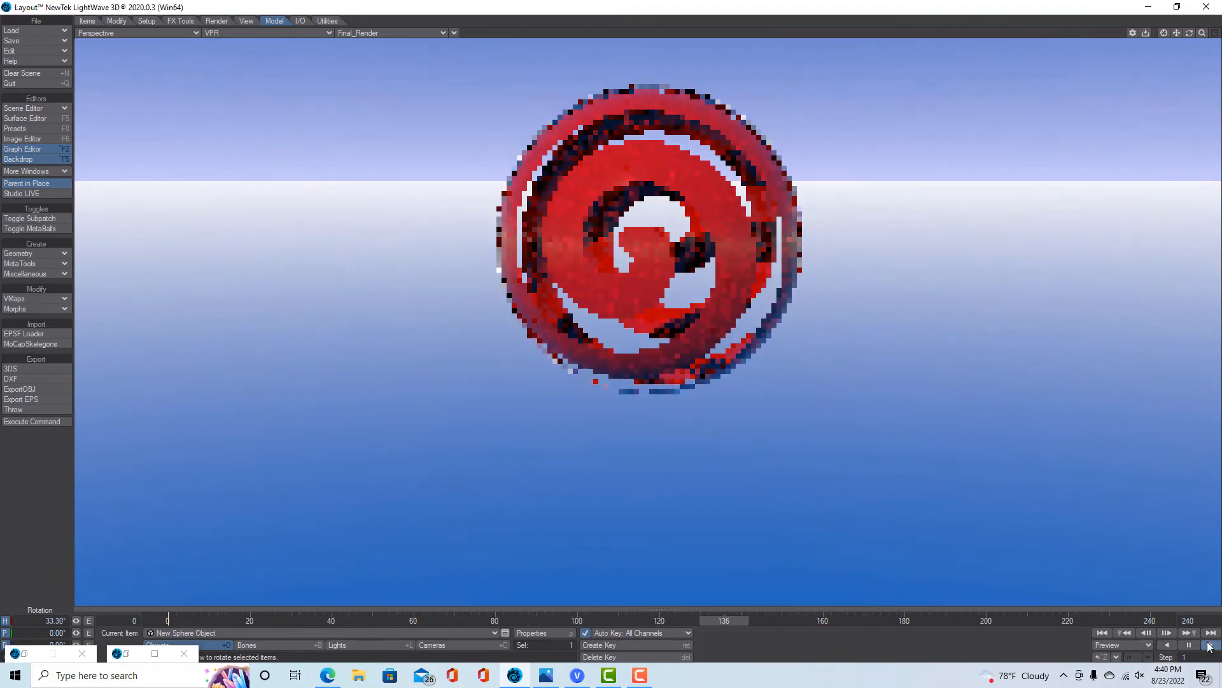
click(1190, 646)
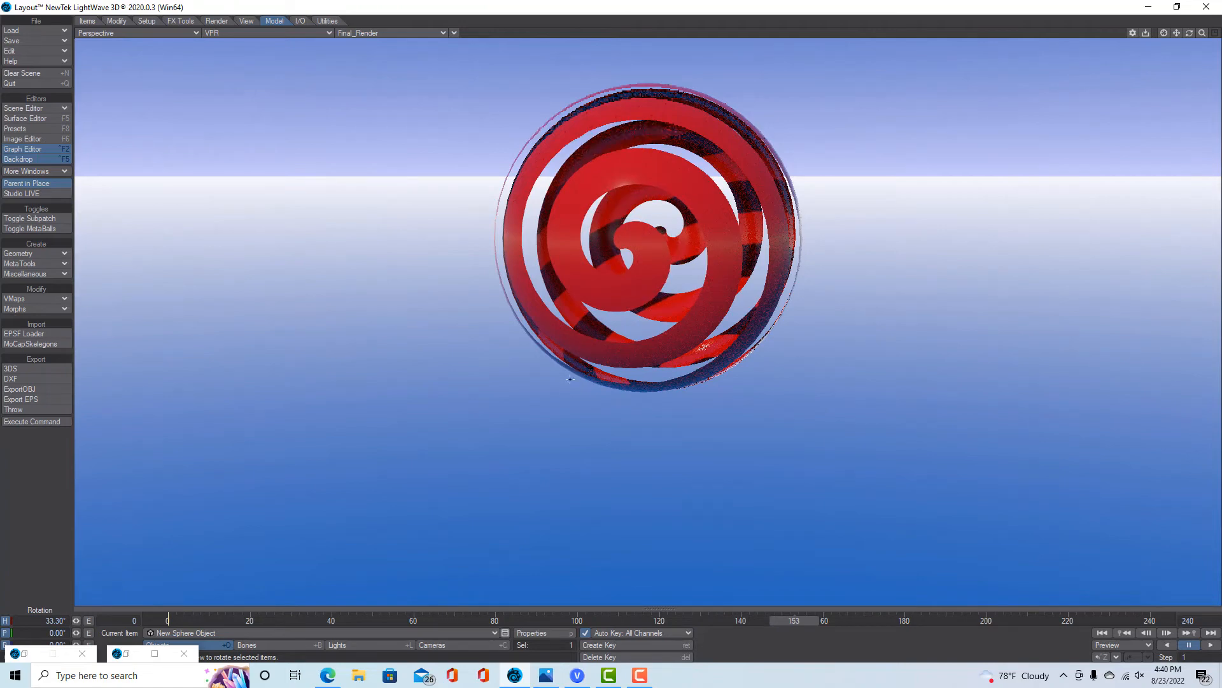
Step: Check the camera's lens, resolution and sampling properties
click(459, 645)
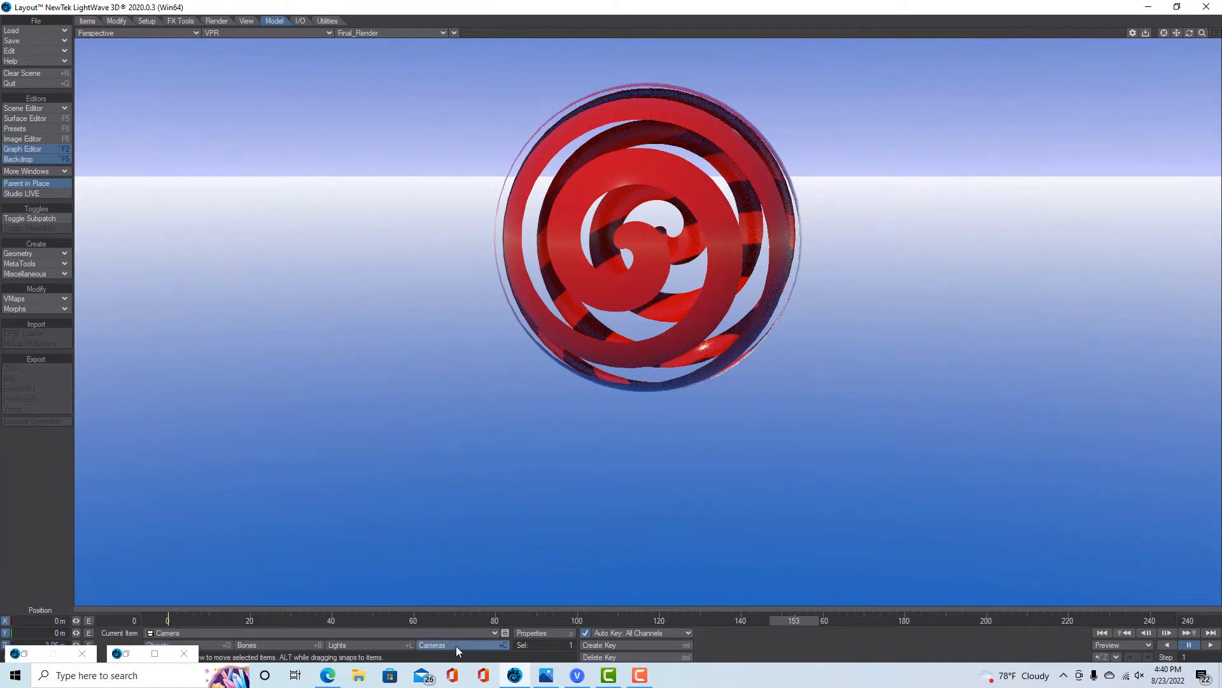
click(544, 633)
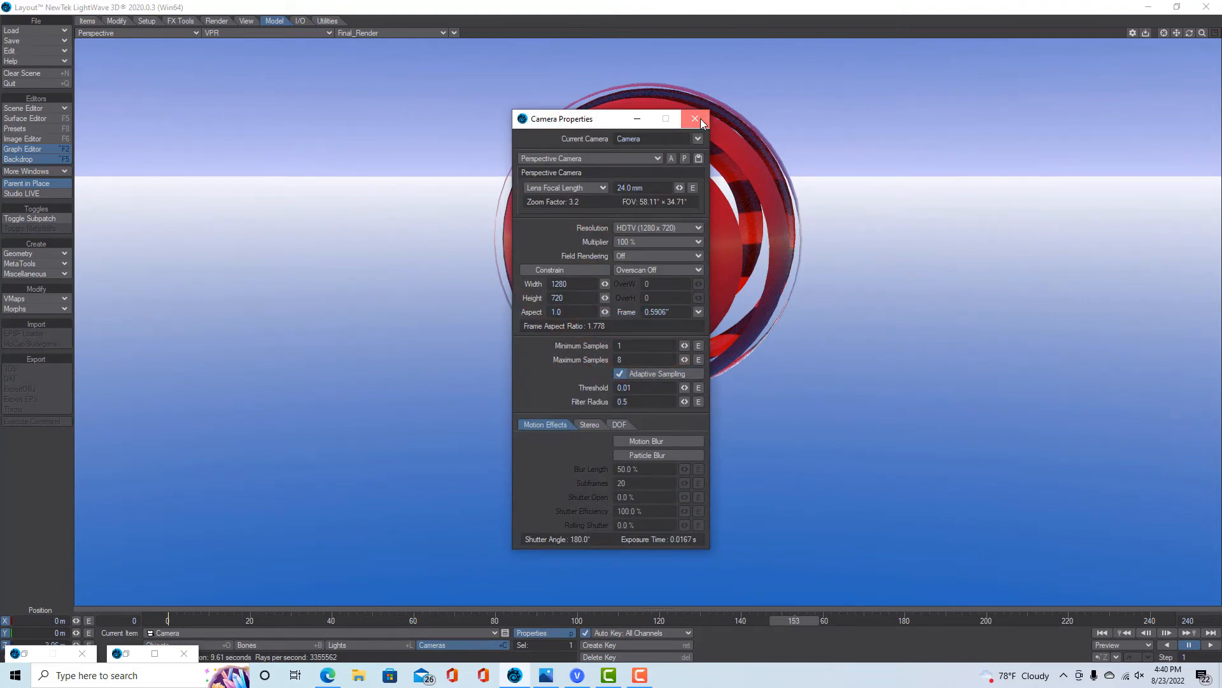
click(703, 119)
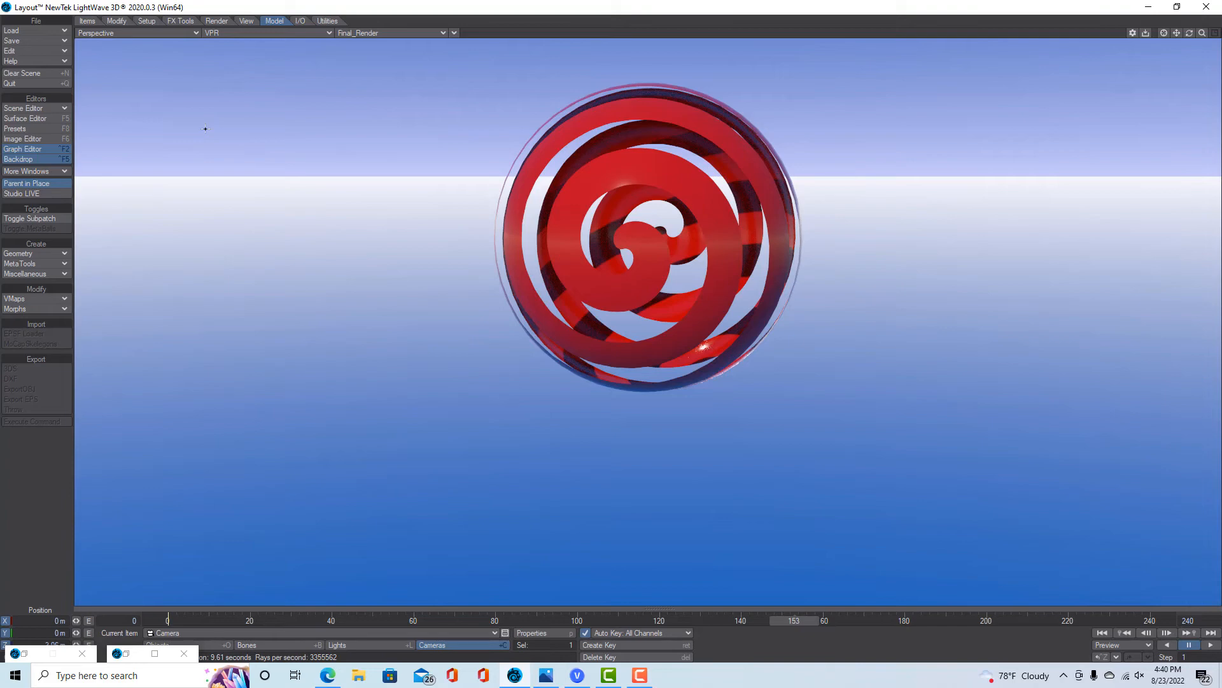
Step: Disable the double-sided option on the sphere's surface and close the minimized editor windows
click(59, 118)
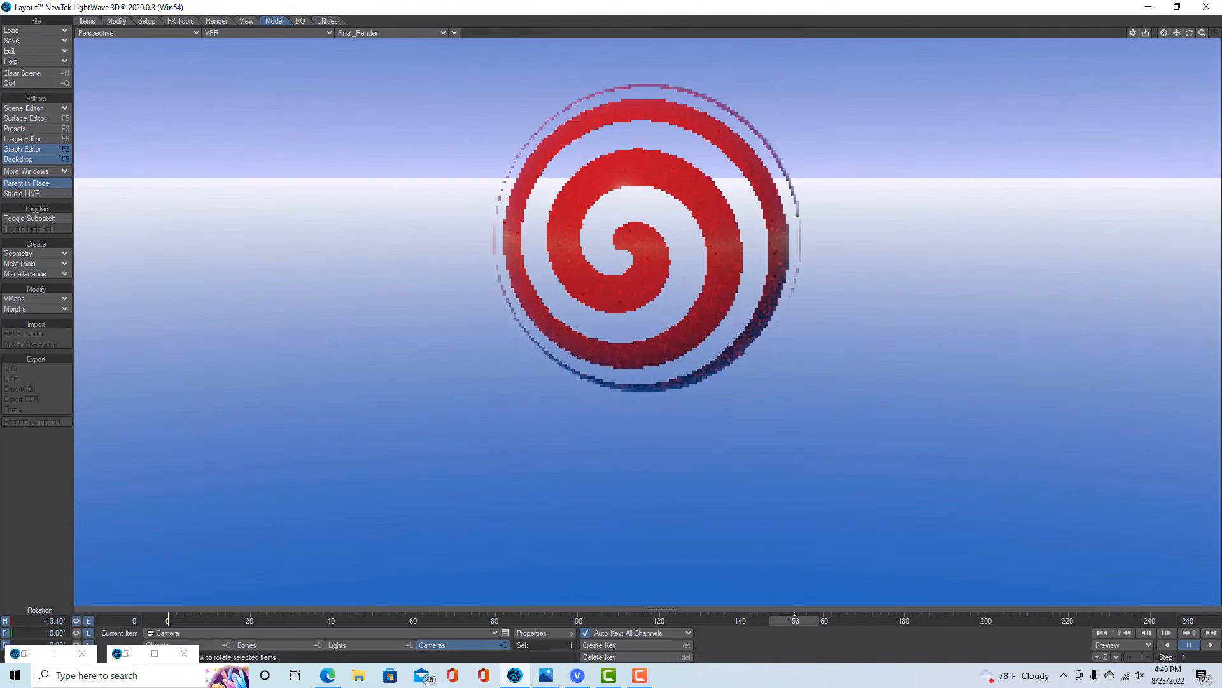
click(184, 653)
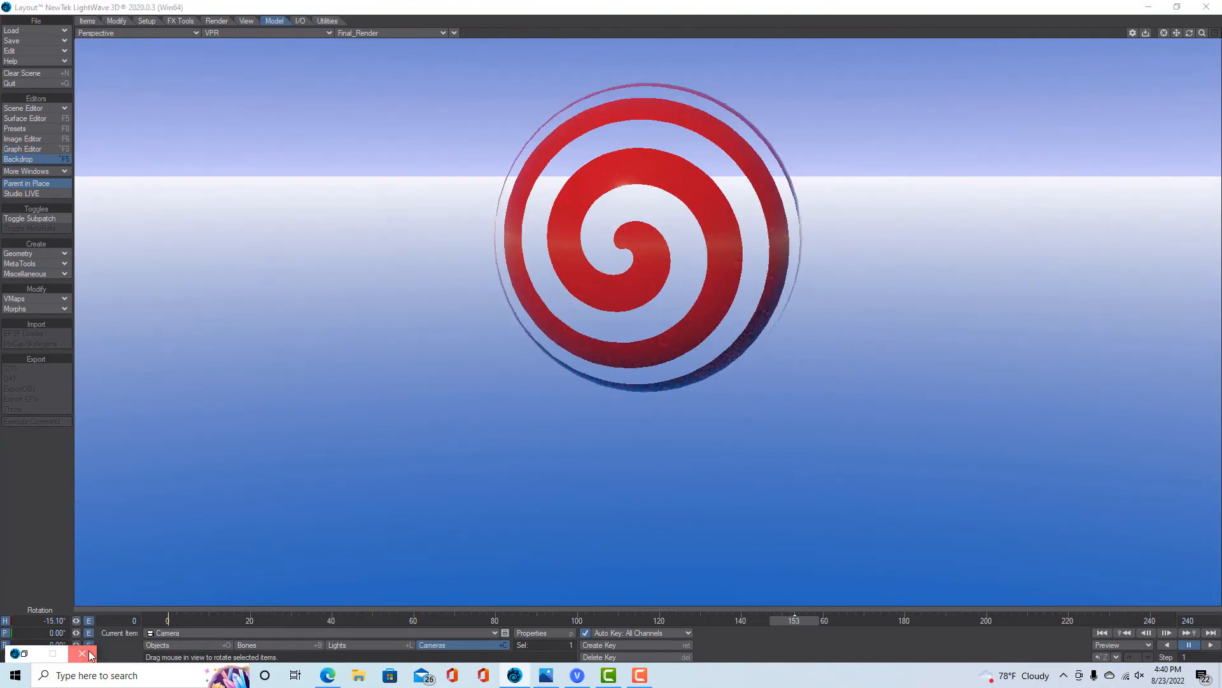
click(89, 655)
Step: Rotate the sphere object to a heading of about 69.2°
click(157, 645)
drag(573, 349, 653, 349)
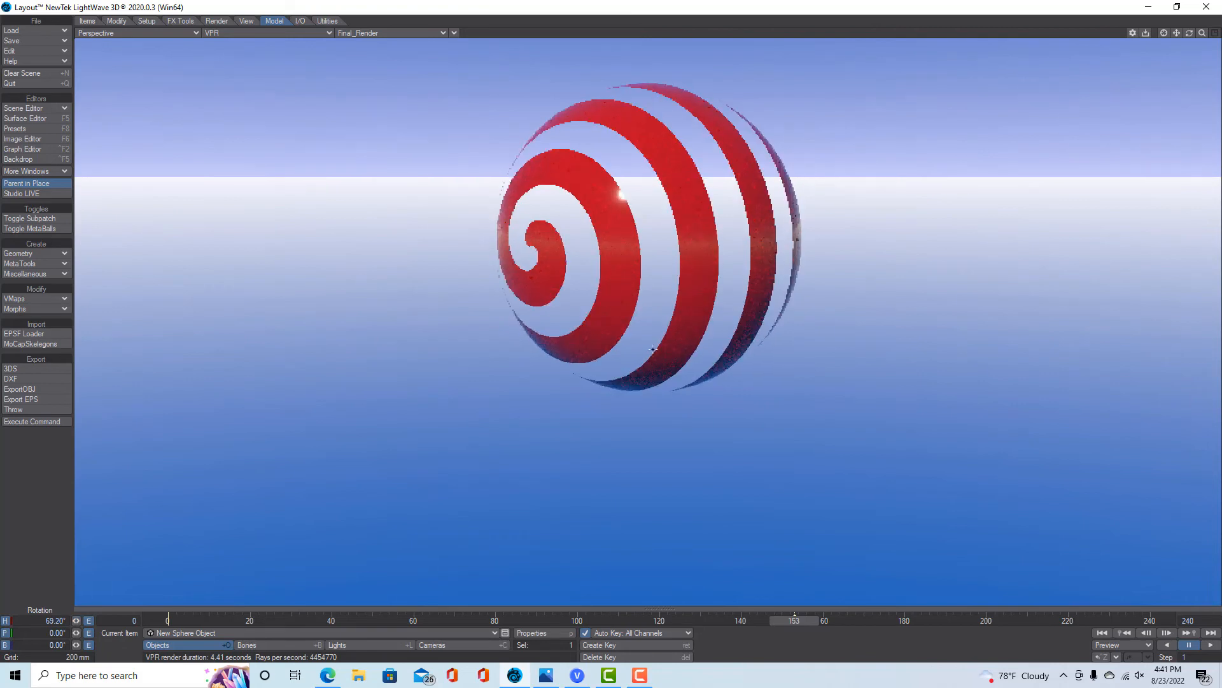
click(36, 128)
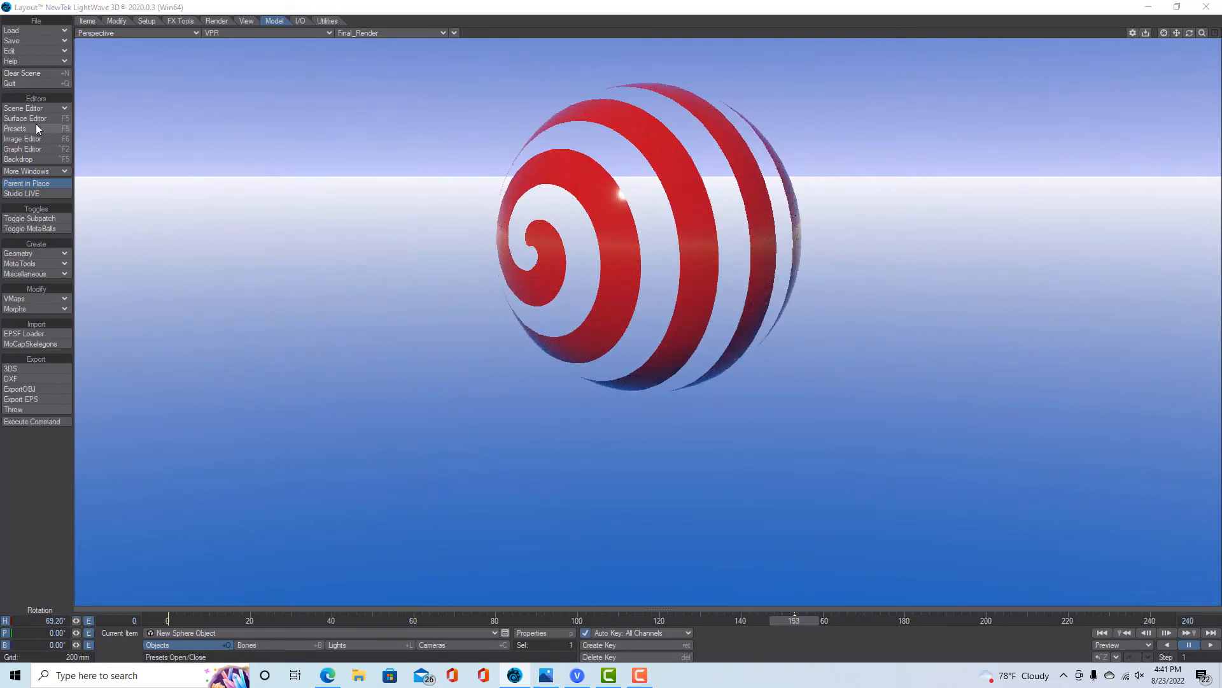
click(154, 9)
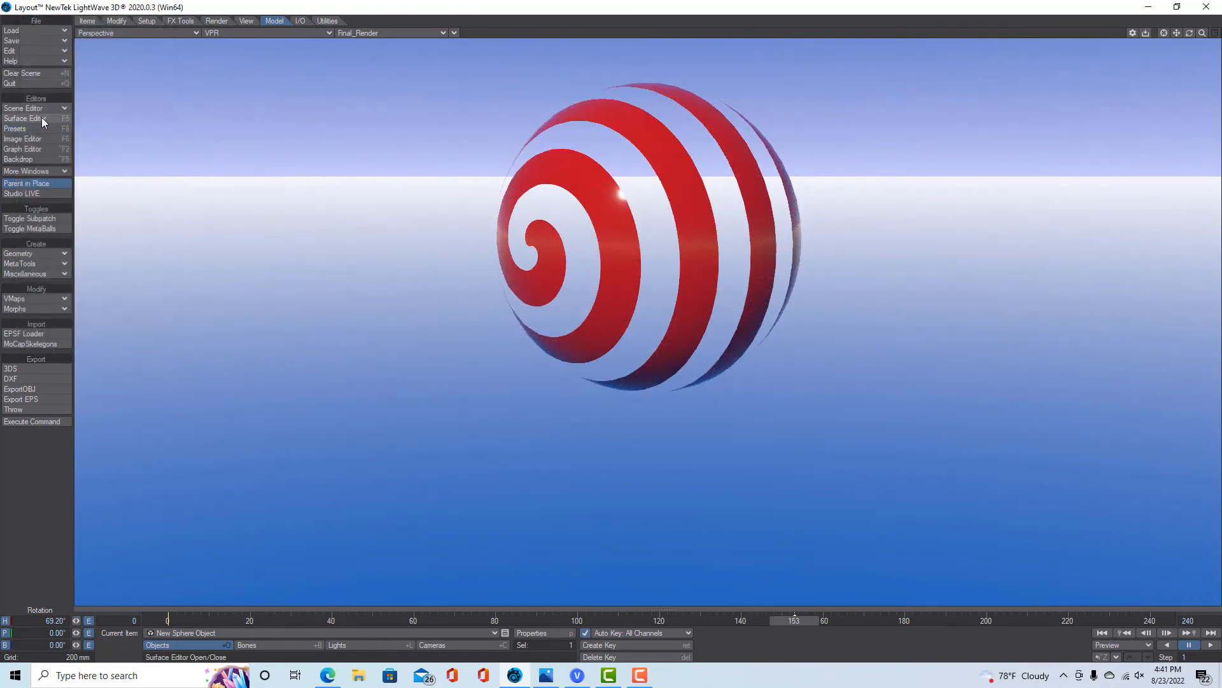
Step: Remove the frequency envelope from the sphere's clip-map spiral texture and set its frequency to about 1.21
click(40, 117)
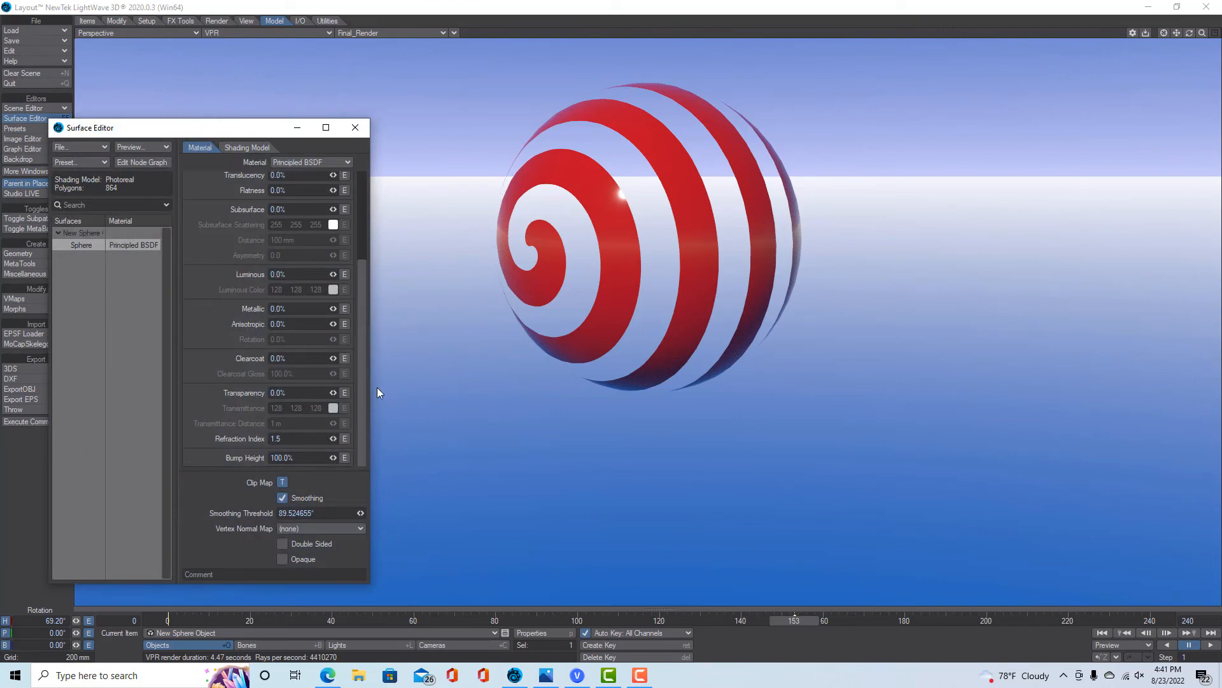
click(282, 484)
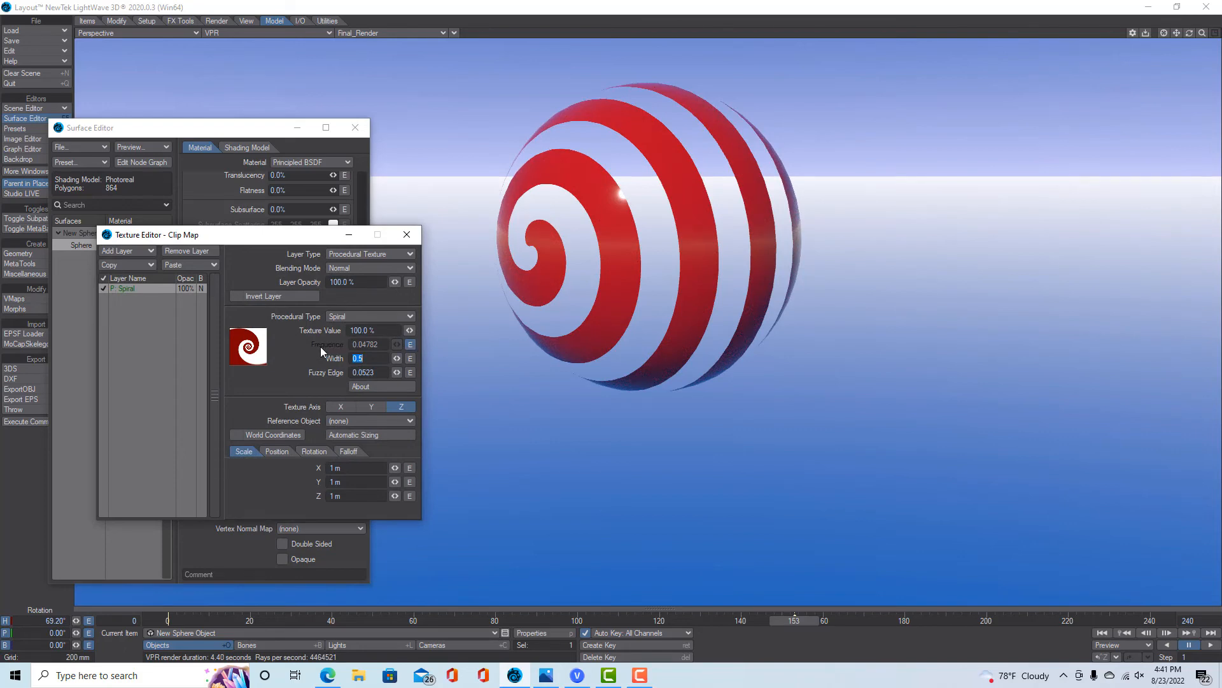
shift+click(410, 345)
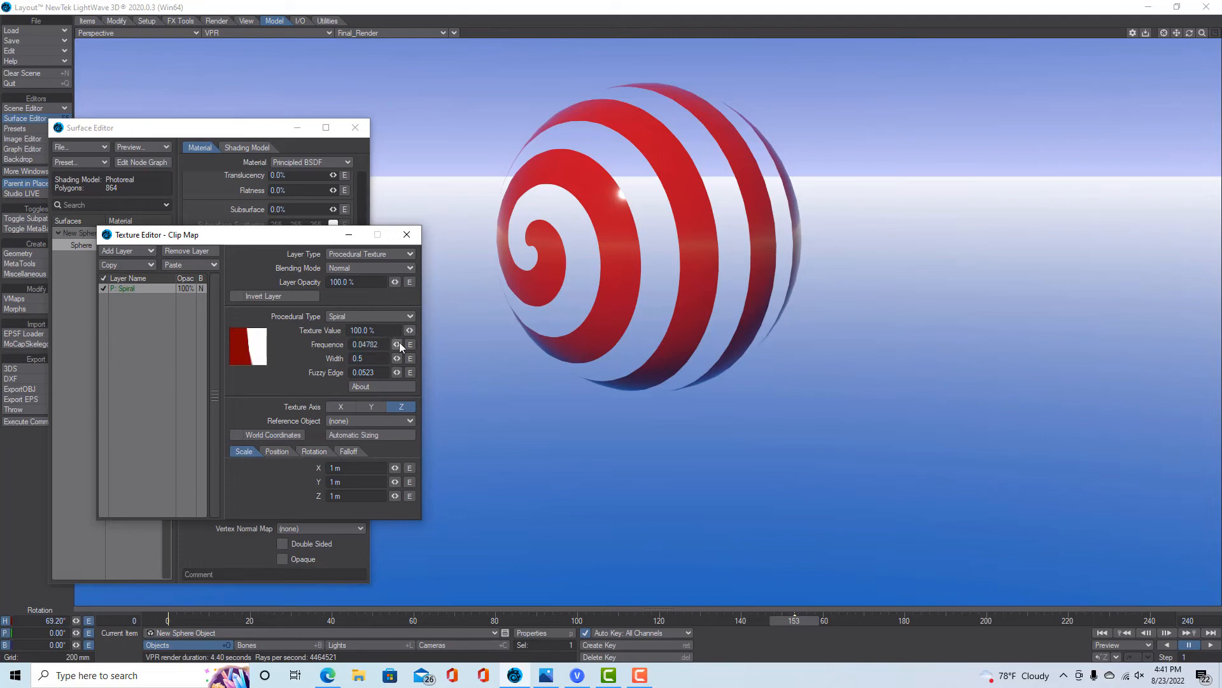
drag(396, 344, 473, 344)
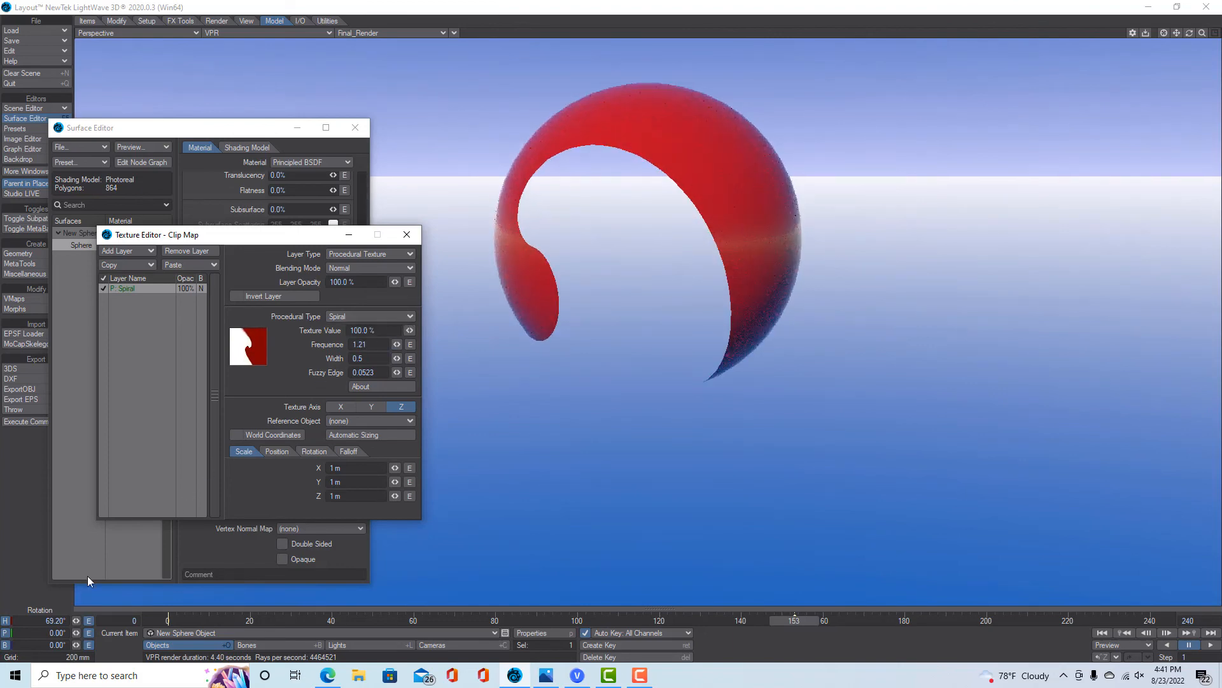
Step: Pitch the sphere to about -89.3°, and adjust its pitch further with the spiral's frequency set to about 1.71
drag(76, 632, 19, 632)
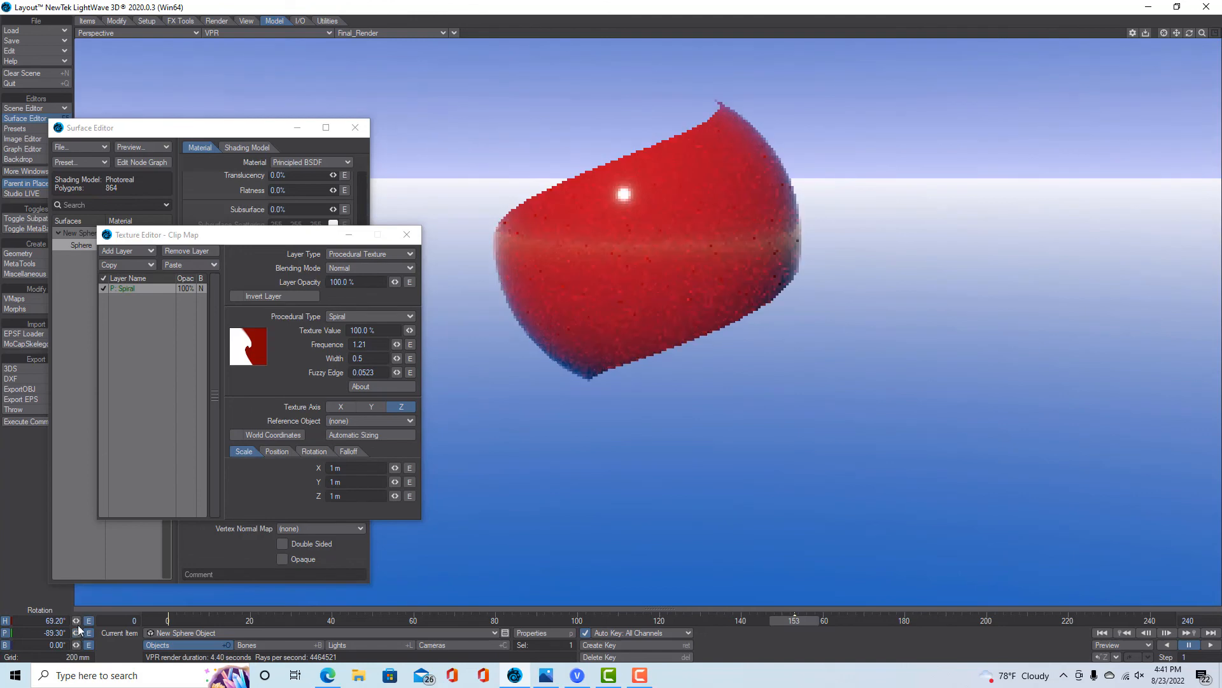
drag(397, 344, 423, 345)
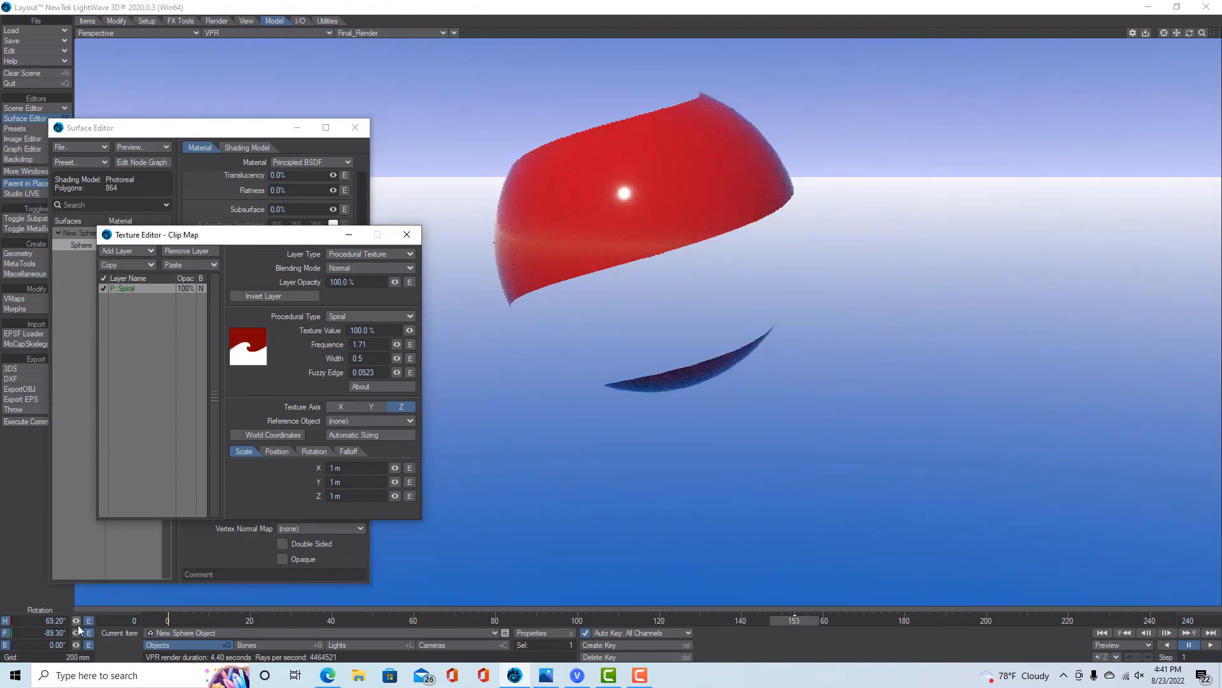
drag(77, 635, 42, 634)
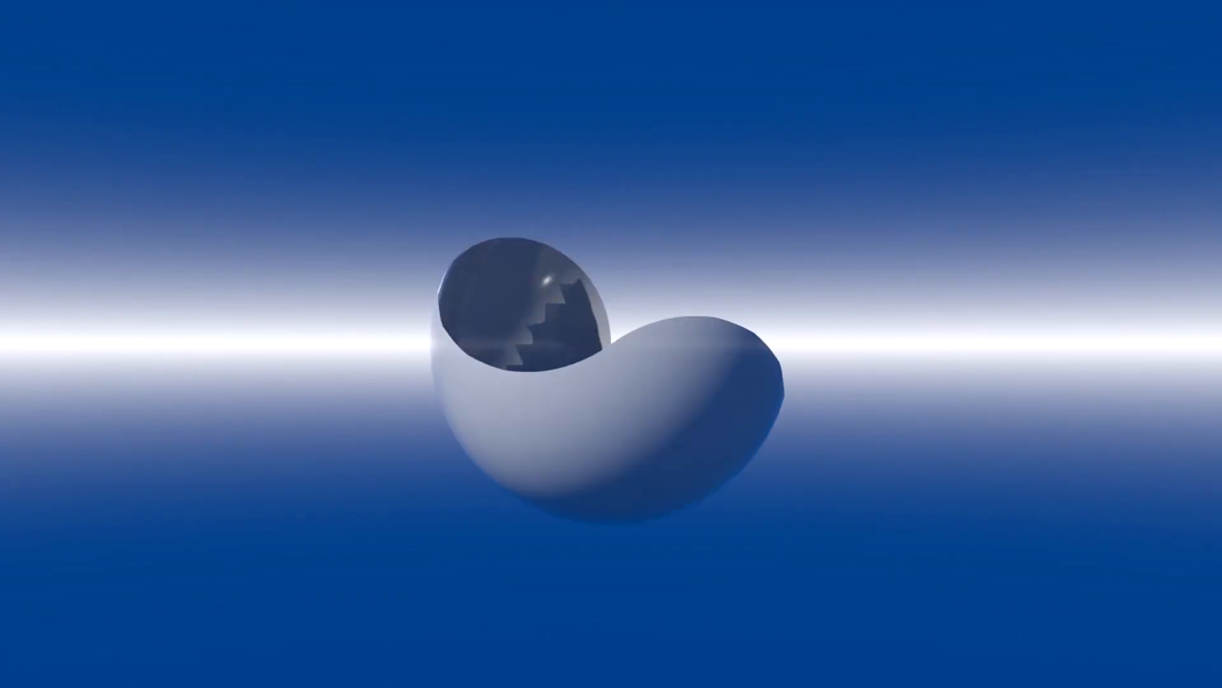